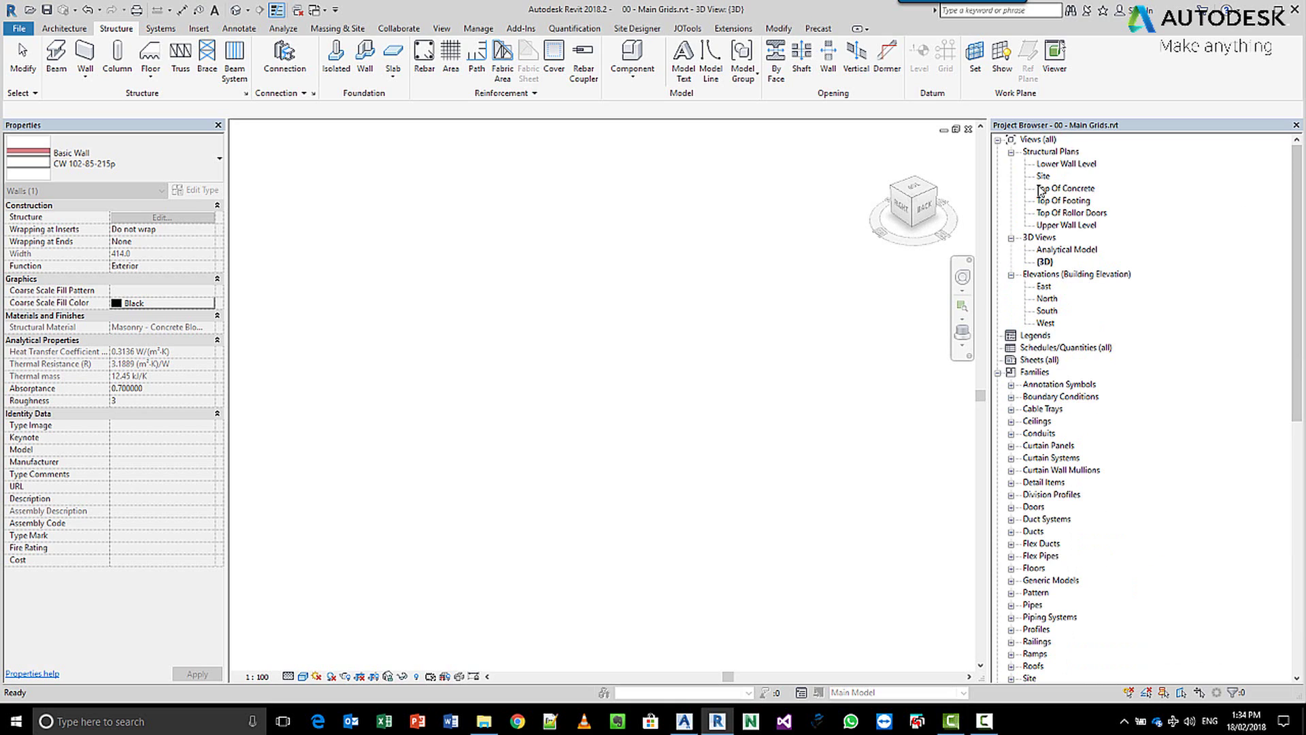
# - Collapse Families in the Project Browser and open the Top Of Footing structural plan with grids 1–7 and A–C
pyautogui.click(998, 373)
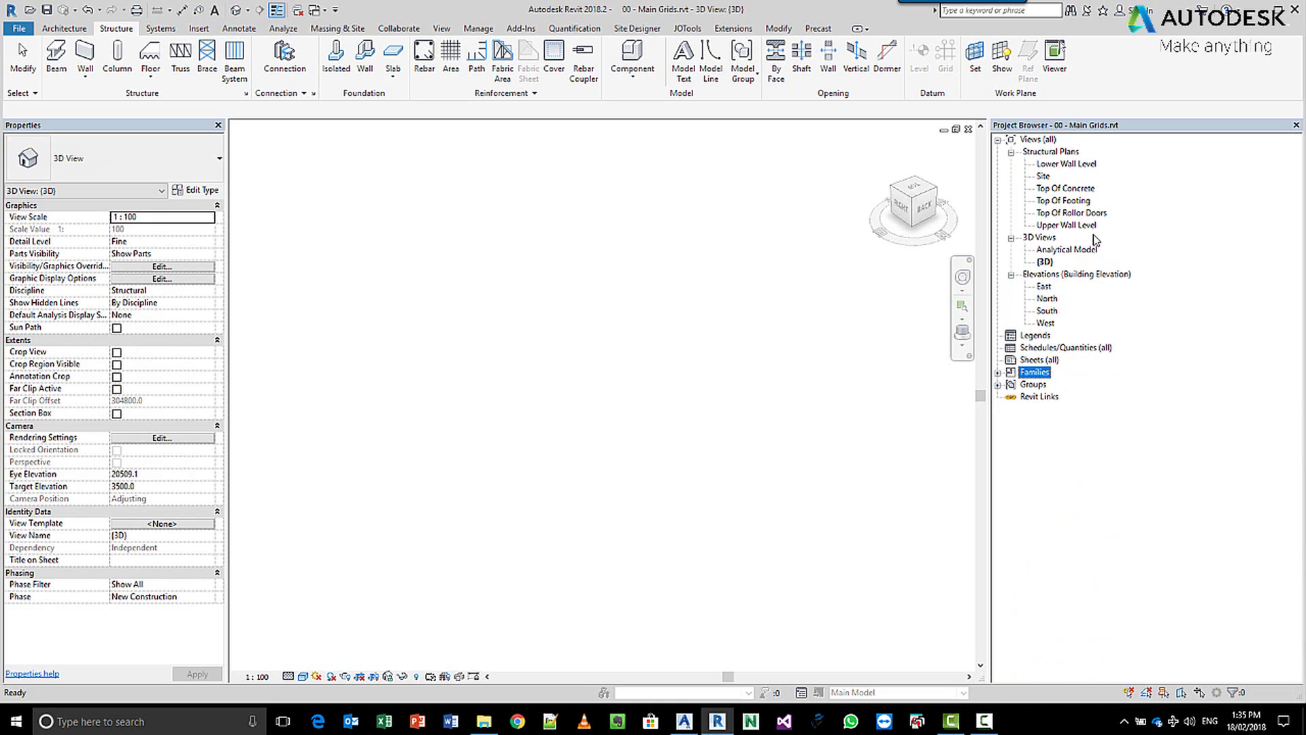
pyautogui.doubleClick(1065, 201)
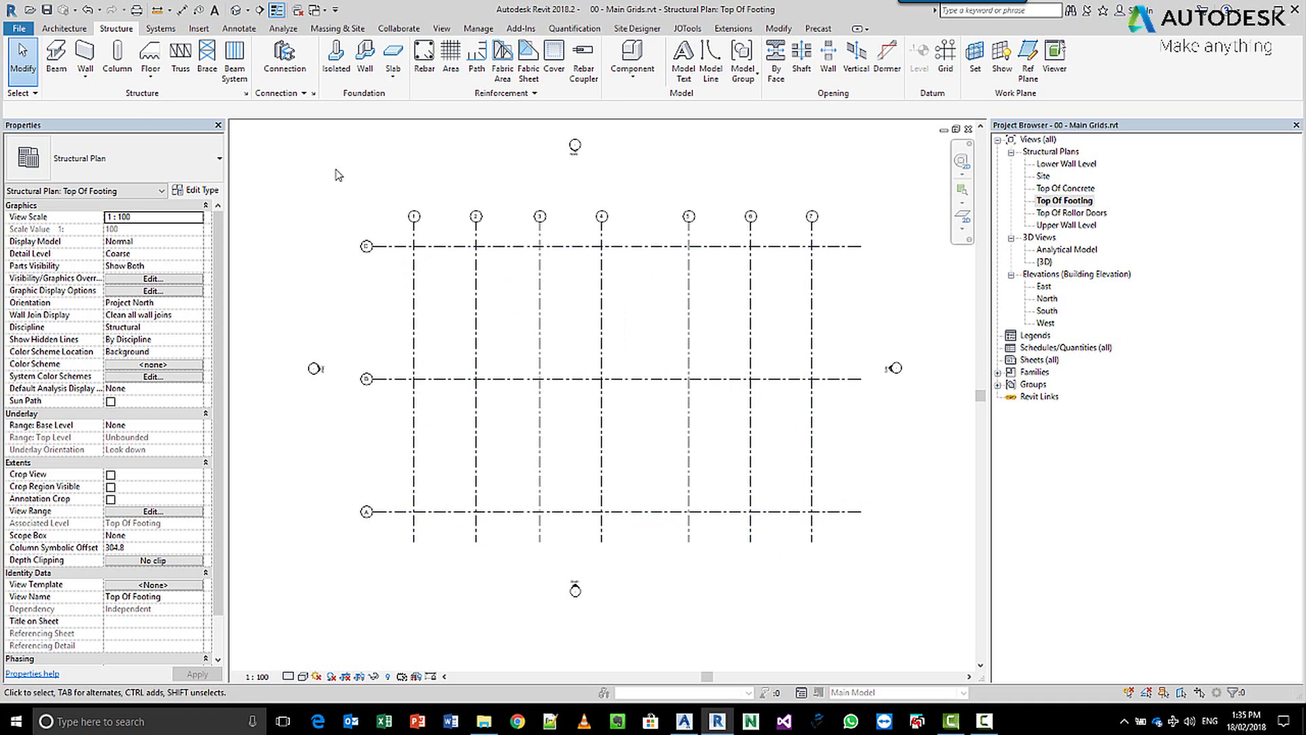
# - Start the Structural Wall tool with the Exterior - 300mm Concrete wall type
pyautogui.click(96, 82)
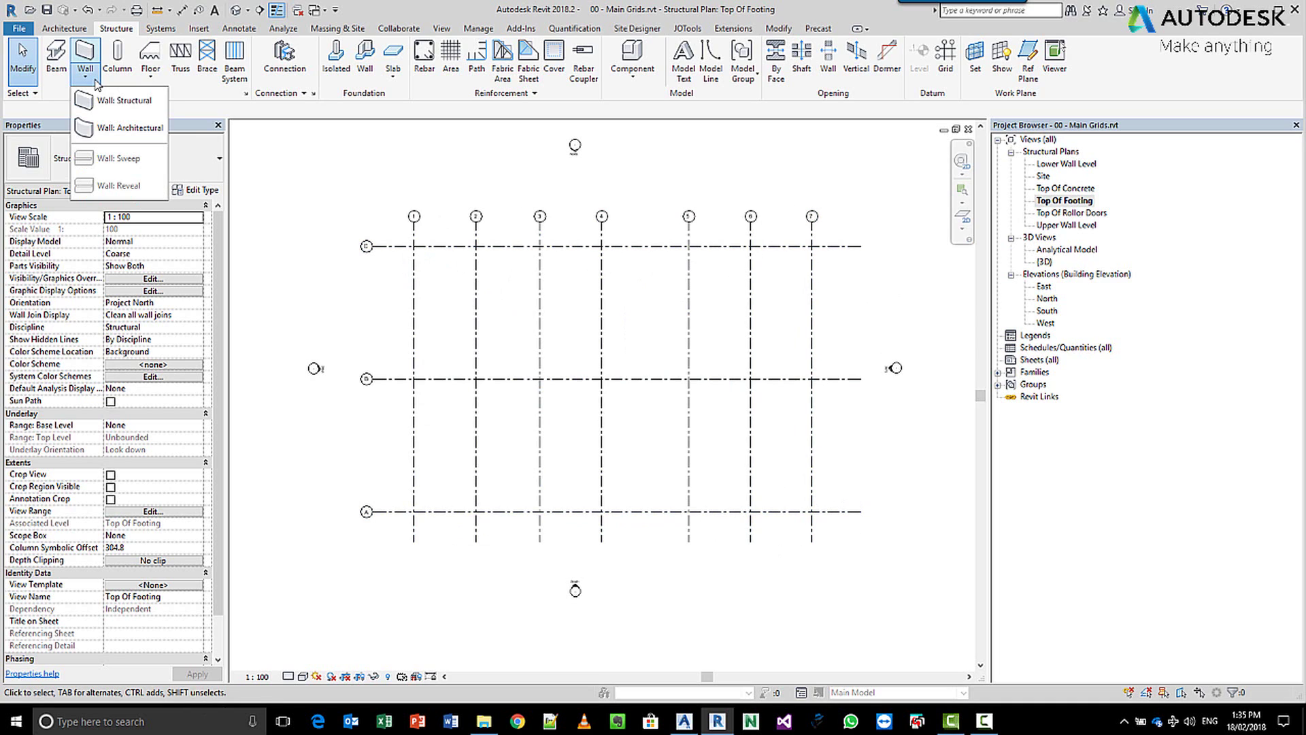
pyautogui.click(125, 100)
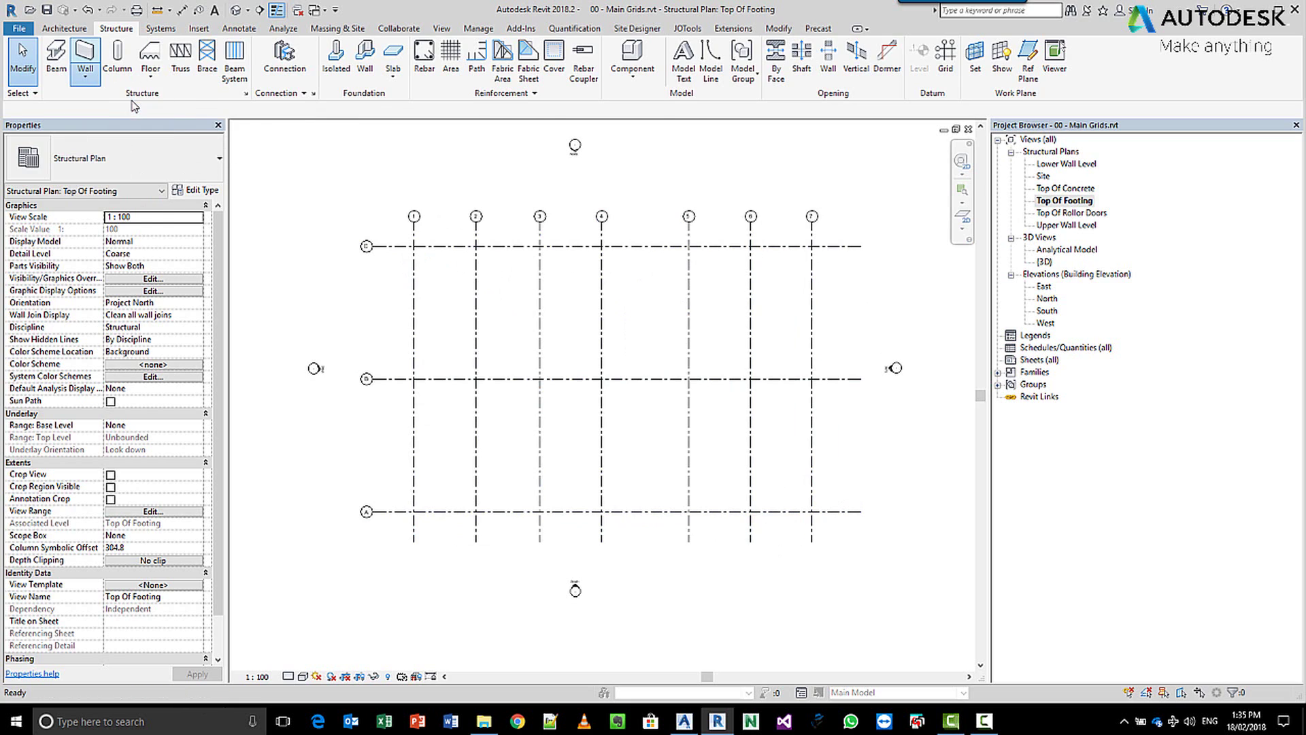
pyautogui.click(222, 163)
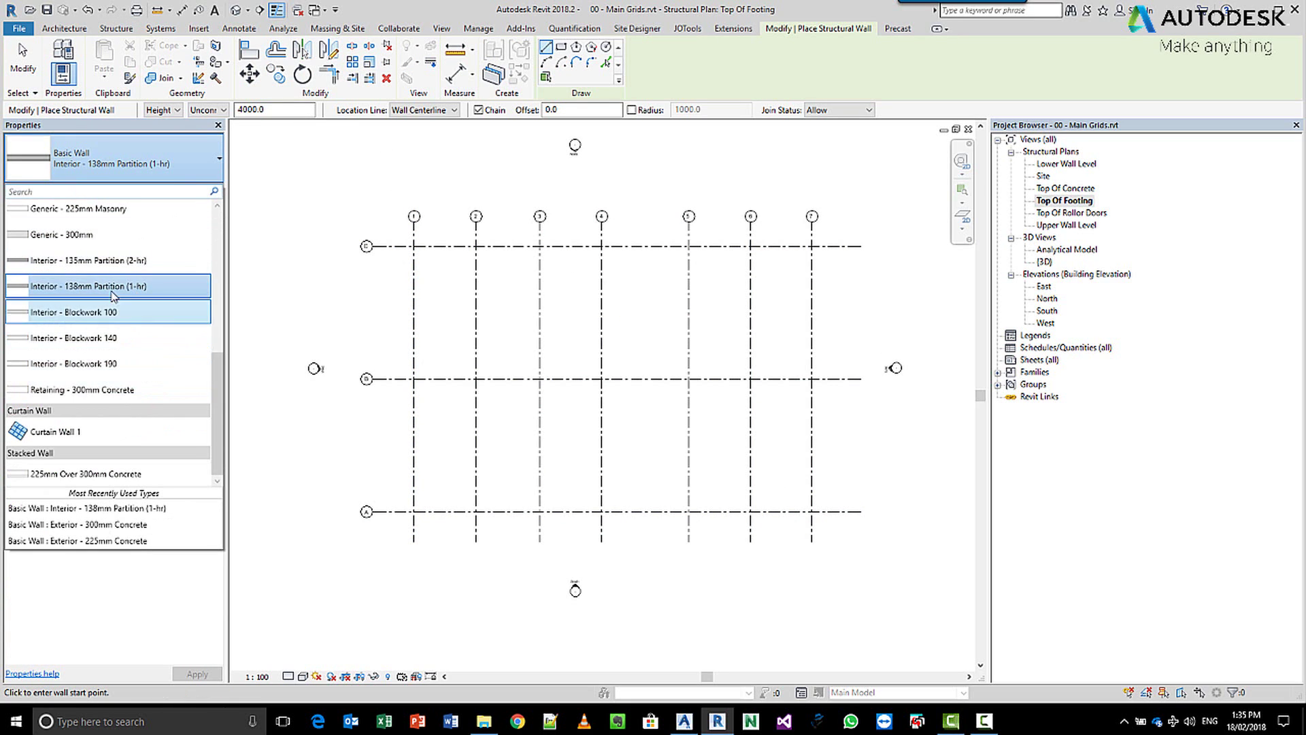
pyautogui.scroll(3, 124, 341)
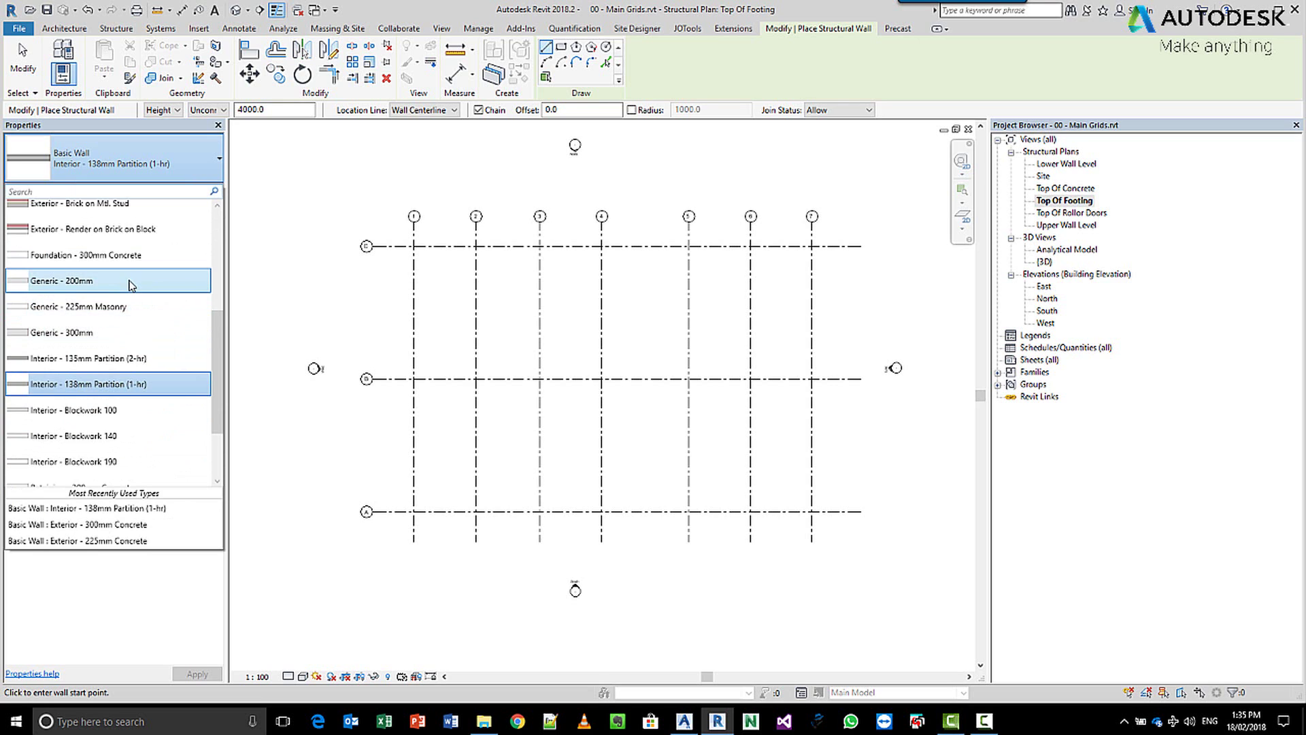
pyautogui.scroll(3, 126, 306)
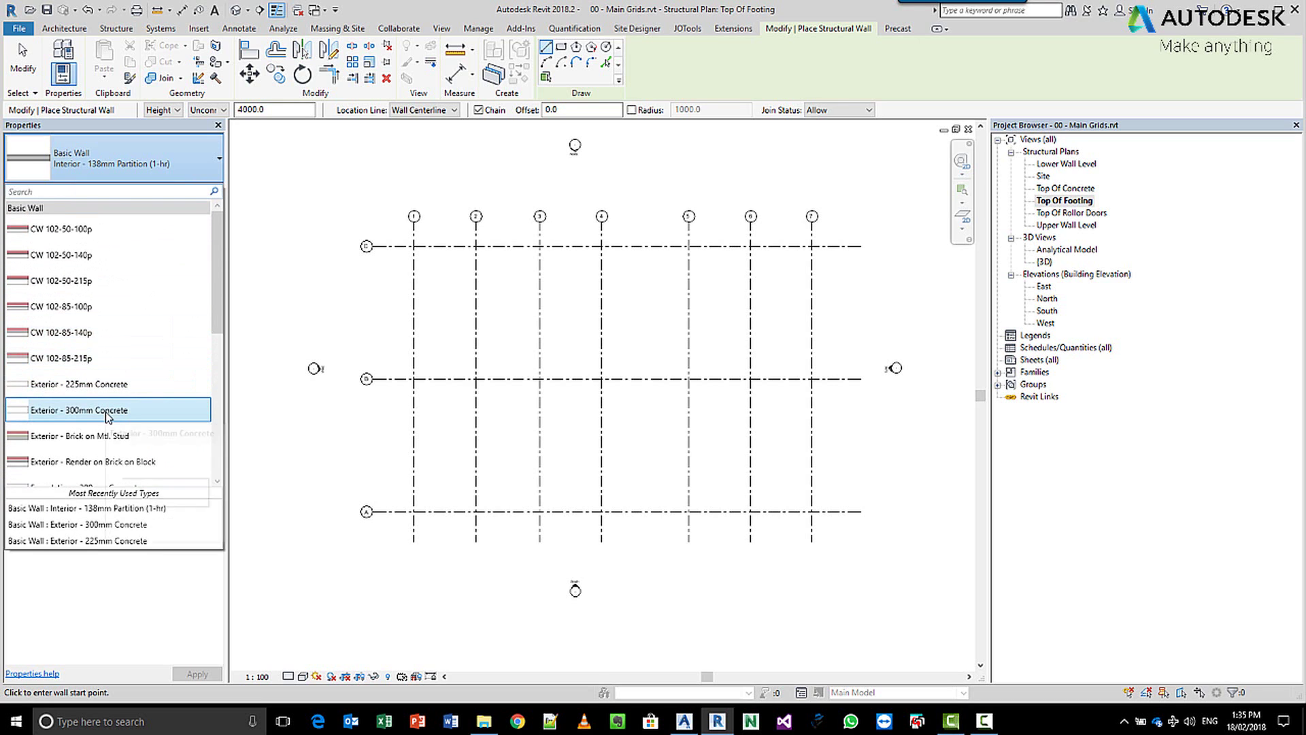
pyautogui.click(107, 412)
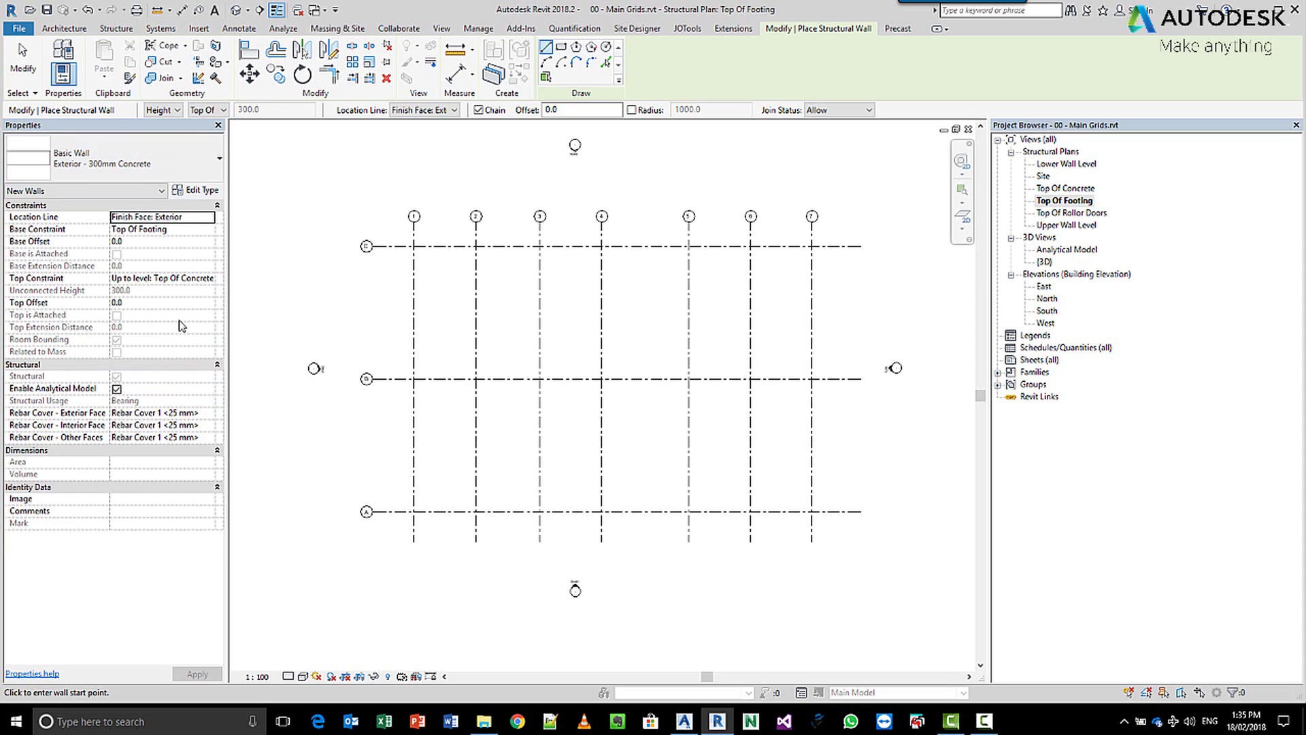
# - Duplicate the wall type as a new type named Exterior - 150mm Concrete
pyautogui.click(178, 192)
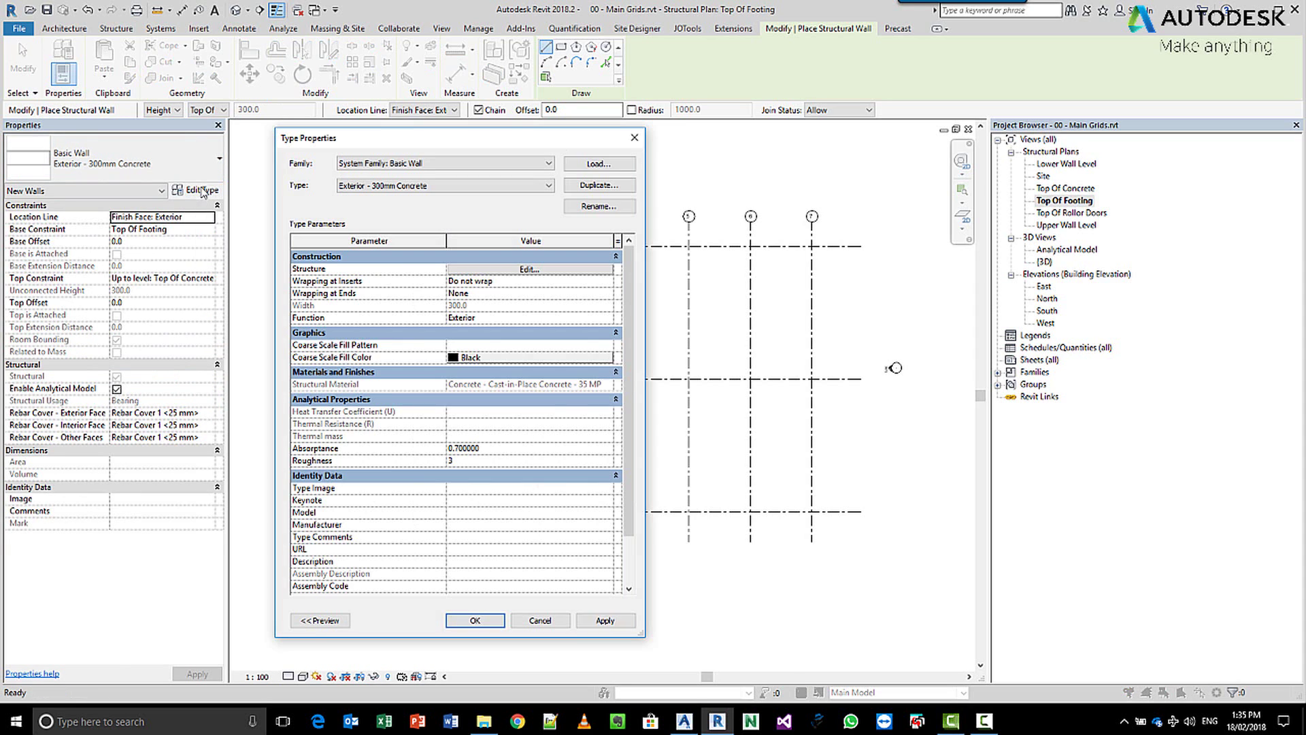
pyautogui.click(613, 192)
pyautogui.press('End')
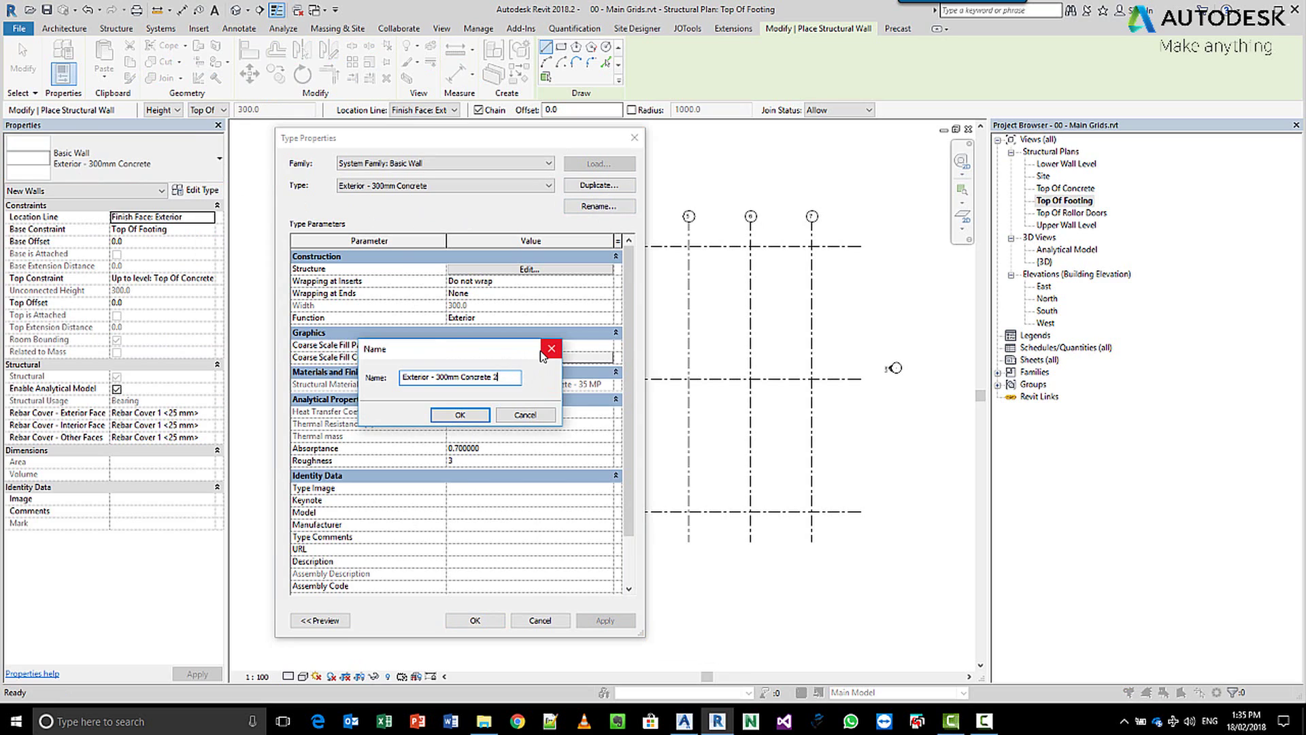
pyautogui.hotkey('ctrl', 'Left')
pyautogui.hotkey('ctrl', 'Left')
pyautogui.write('150')
pyautogui.click(468, 417)
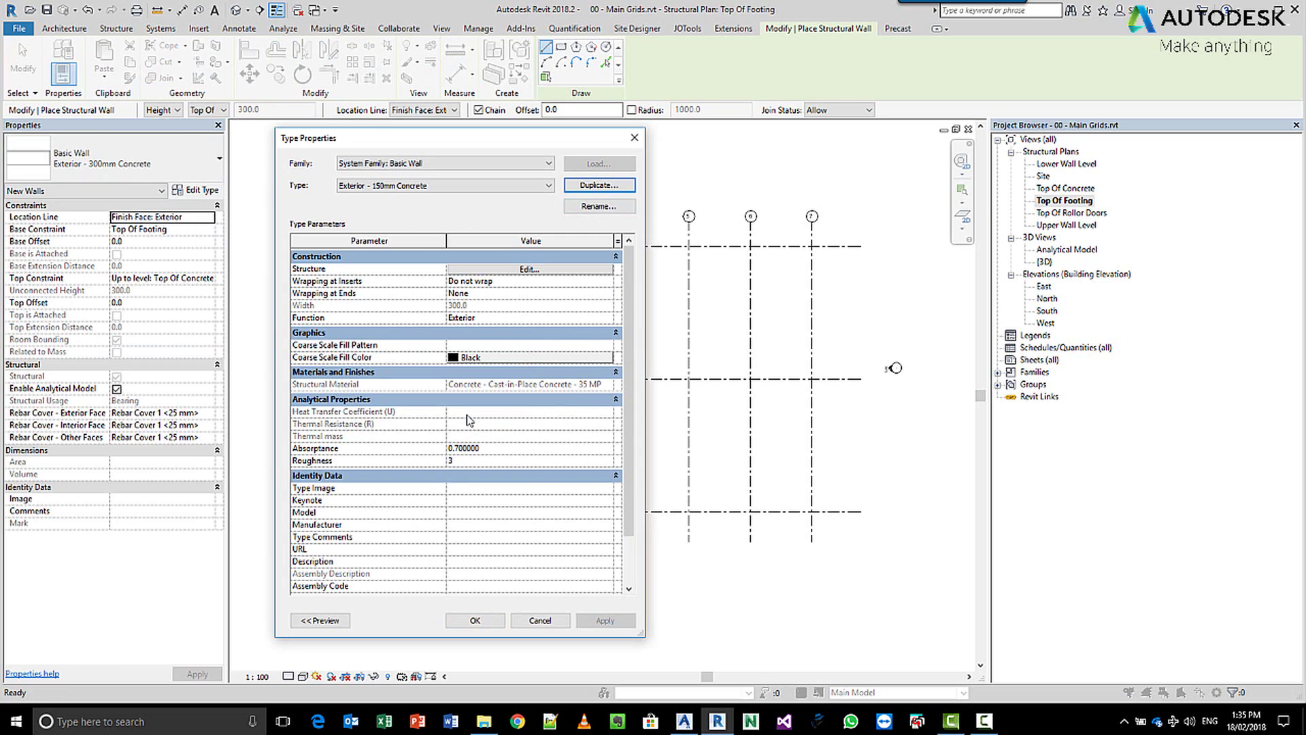
# - Set the new type's structural layer thickness to 150
pyautogui.click(574, 270)
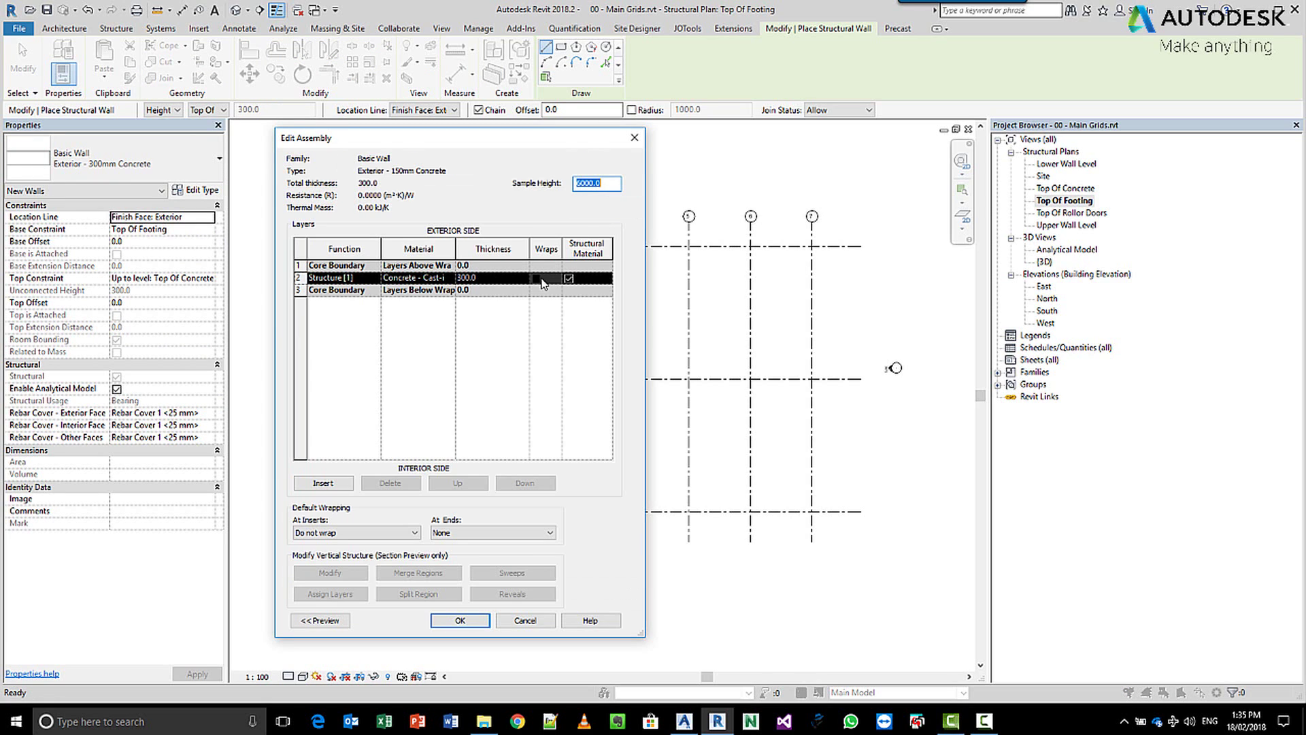
pyautogui.click(497, 280)
pyautogui.write('150')
pyautogui.press('Tab')
pyautogui.click(460, 621)
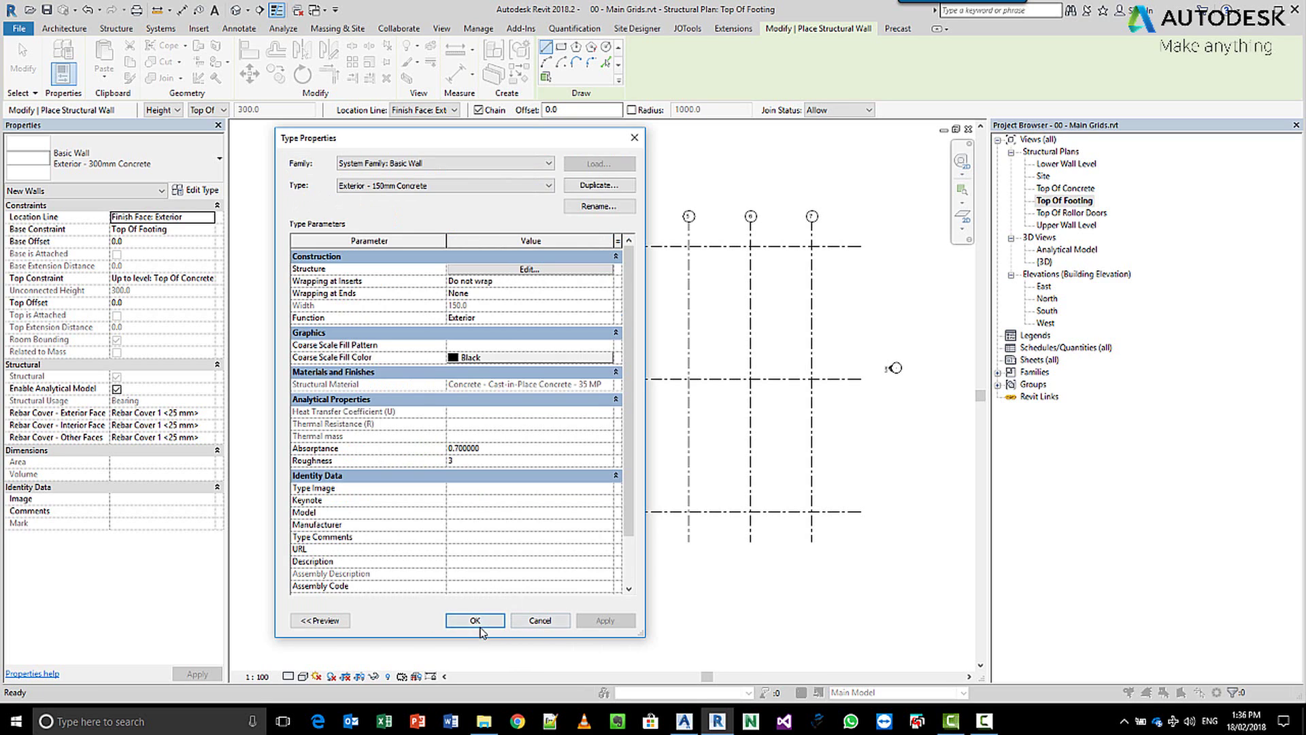
# - Keep the 150mm wall type and set the wall top constraint to Upper Wall Level
pyautogui.click(480, 624)
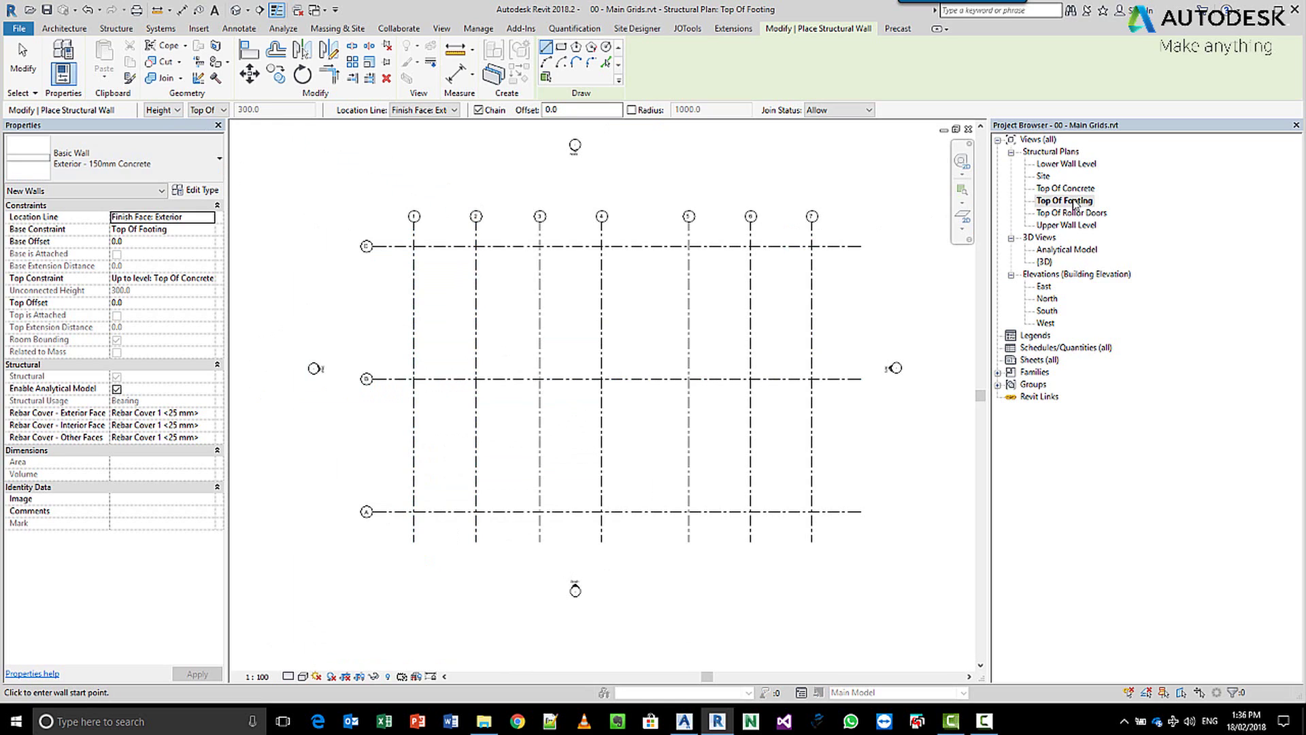
pyautogui.click(211, 110)
pyautogui.click(221, 174)
pyautogui.click(223, 110)
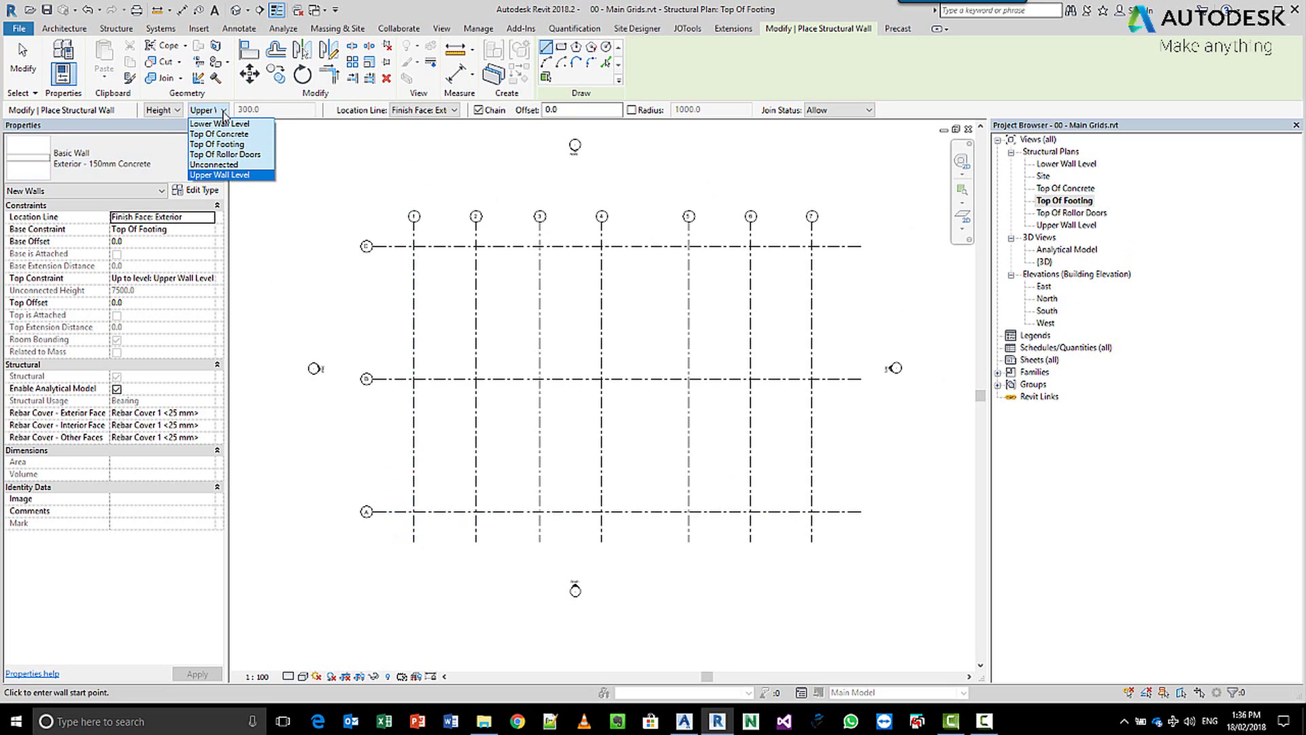
pyautogui.click(223, 111)
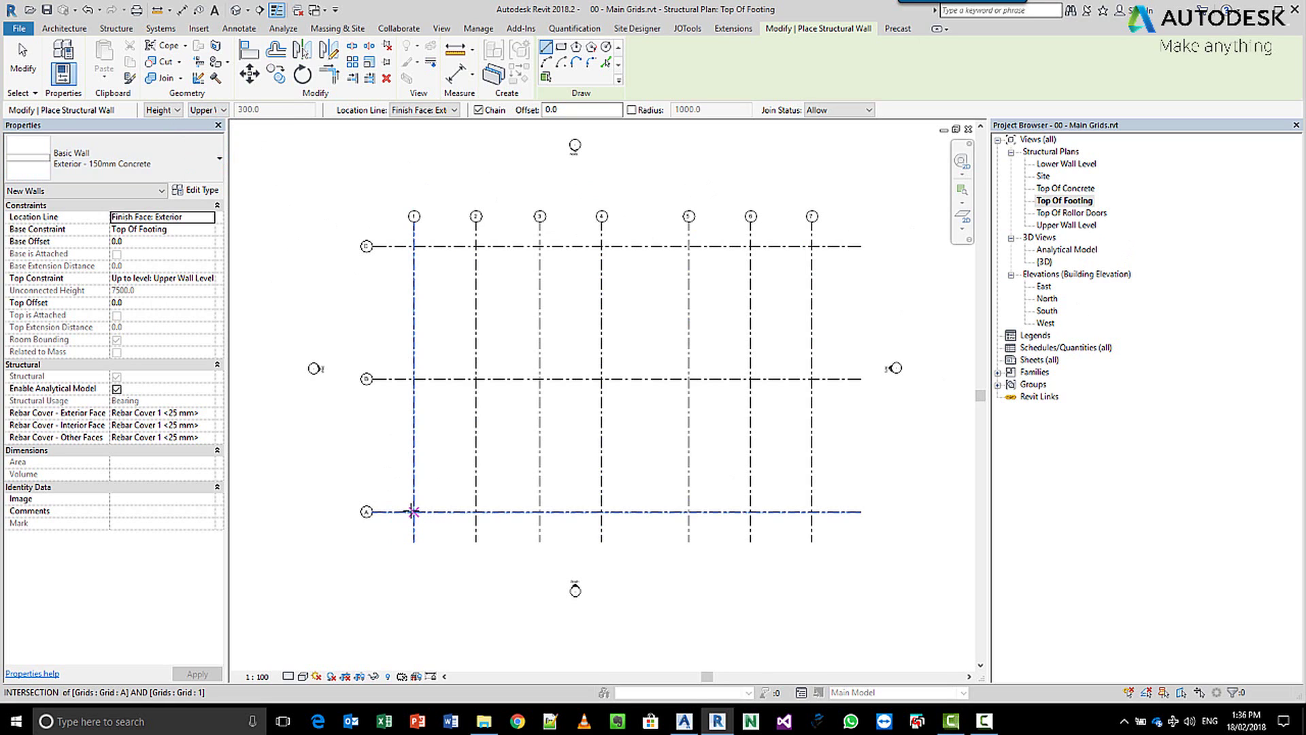
pyautogui.scroll(5, 413, 512)
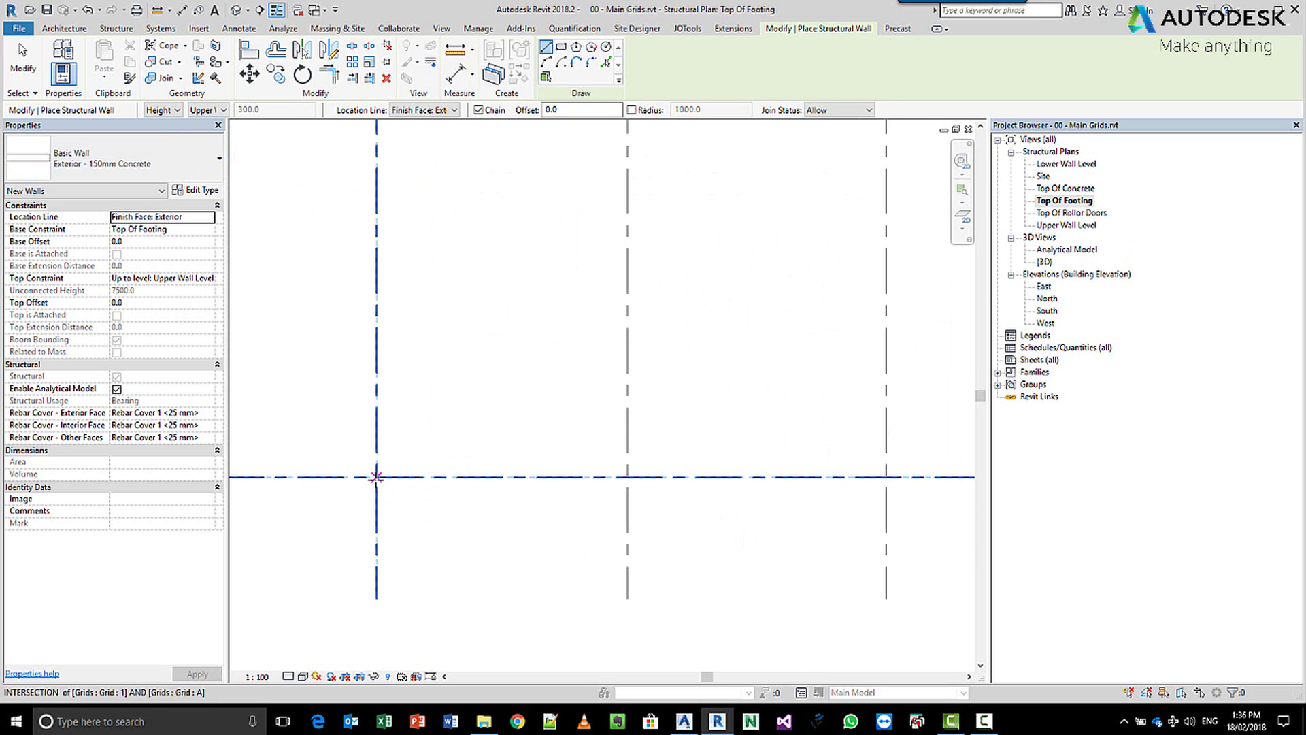
# - Draw the wall along grid A from grid 1 to grid 7, then stop drawing
pyautogui.click(377, 477)
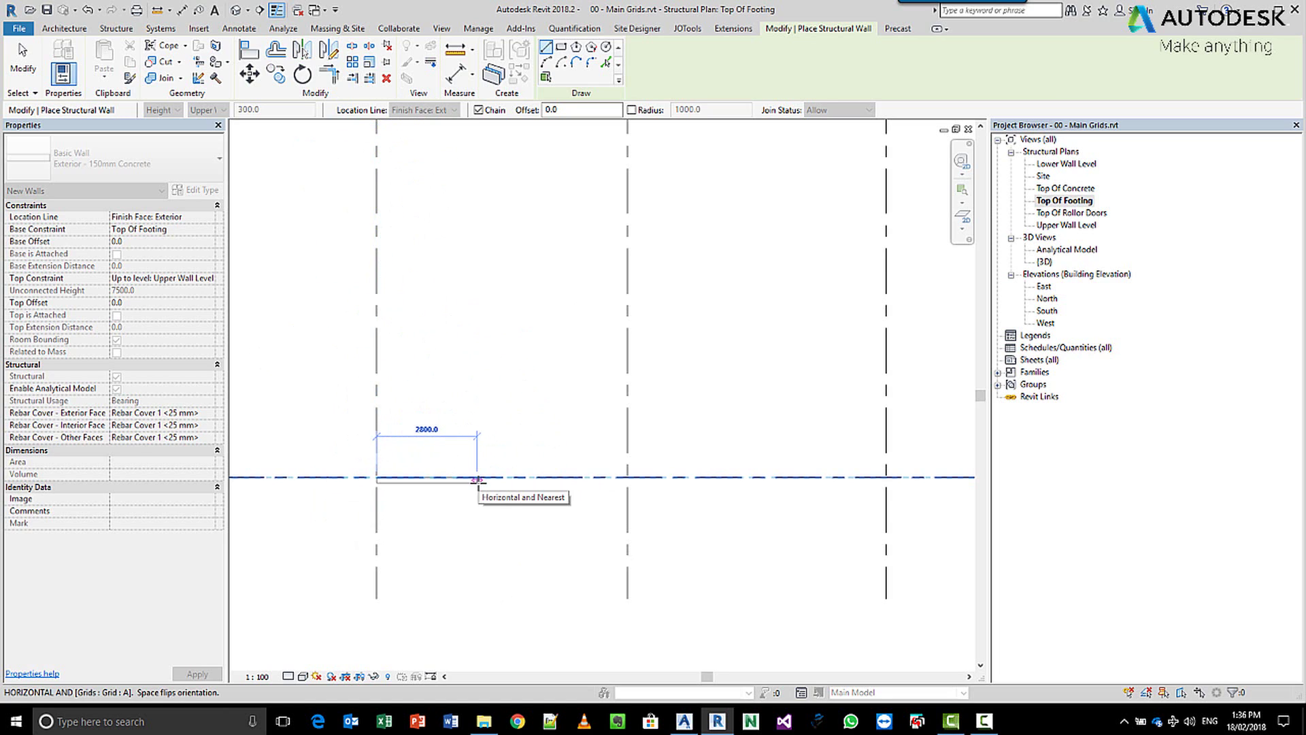
pyautogui.scroll(-3, 517, 486)
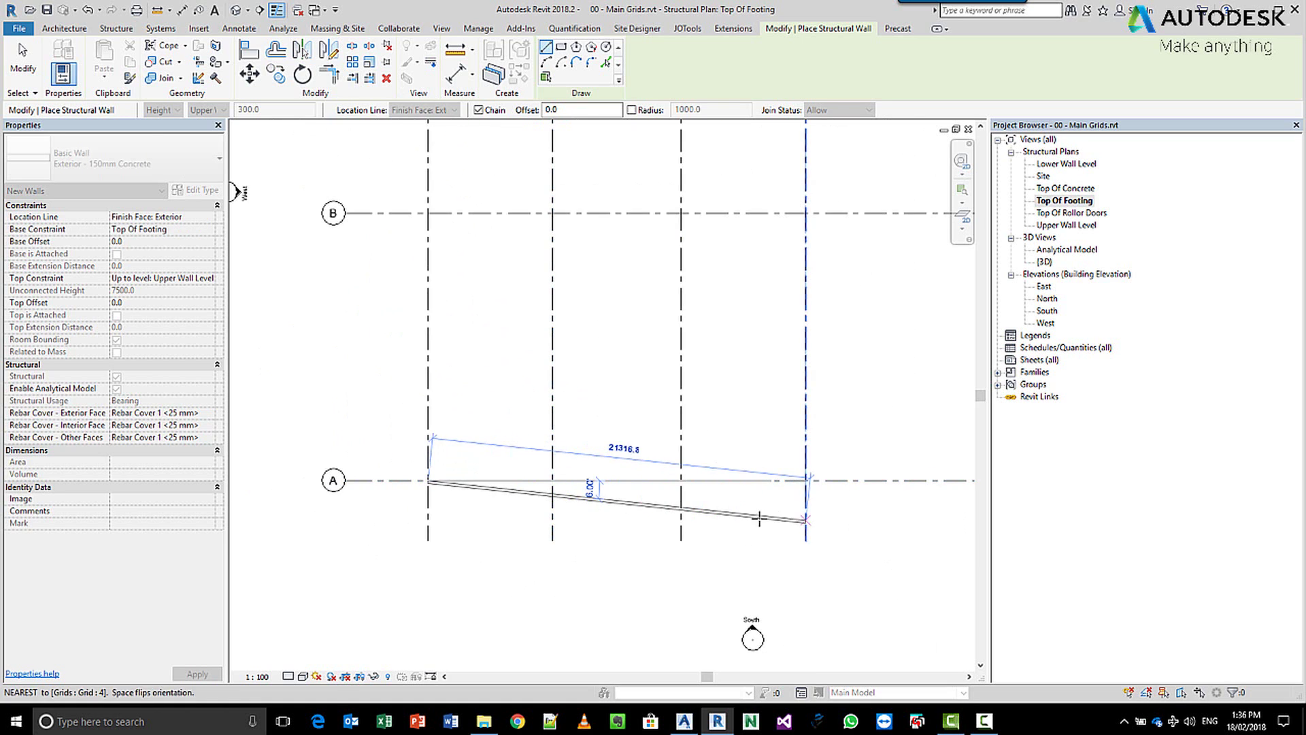
pyautogui.moveTo(709, 523); pyautogui.dragTo(640, 463, button='middle')
pyautogui.scroll(-2, 639, 462)
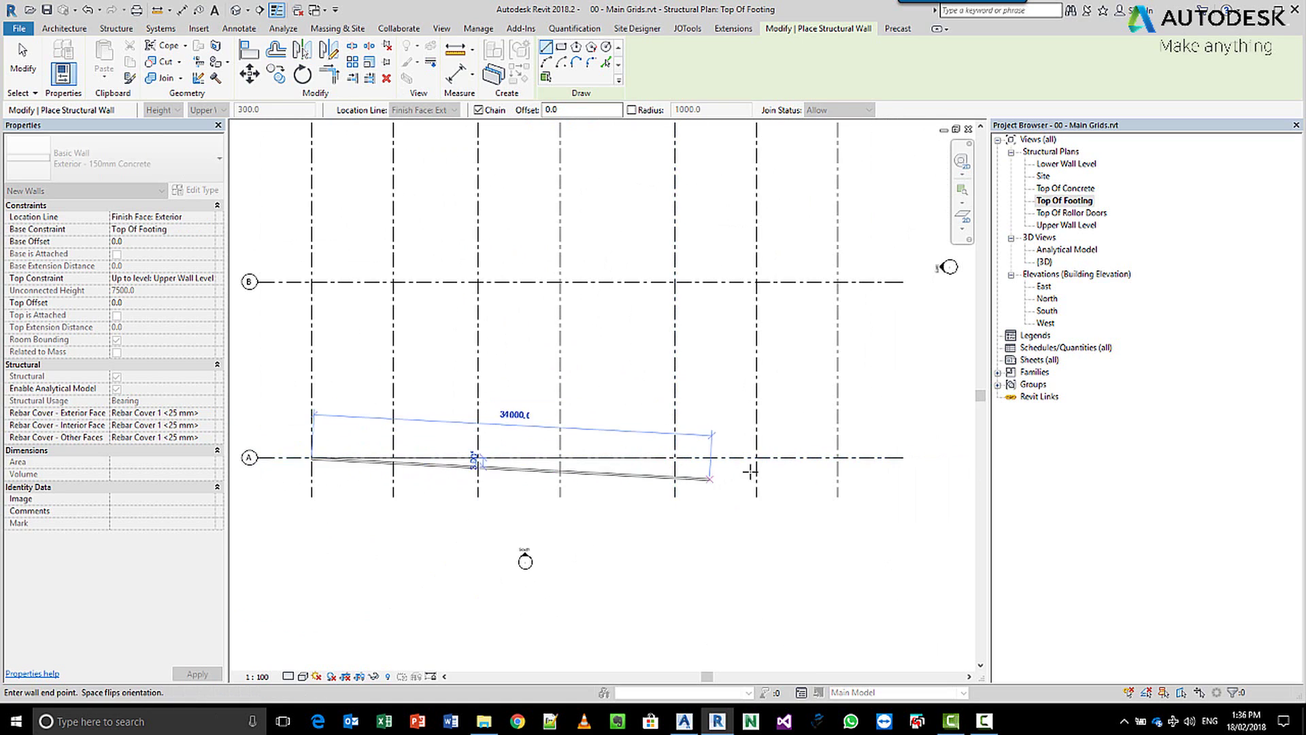
pyautogui.click(838, 457)
pyautogui.rightClick(784, 400)
pyautogui.click(810, 408)
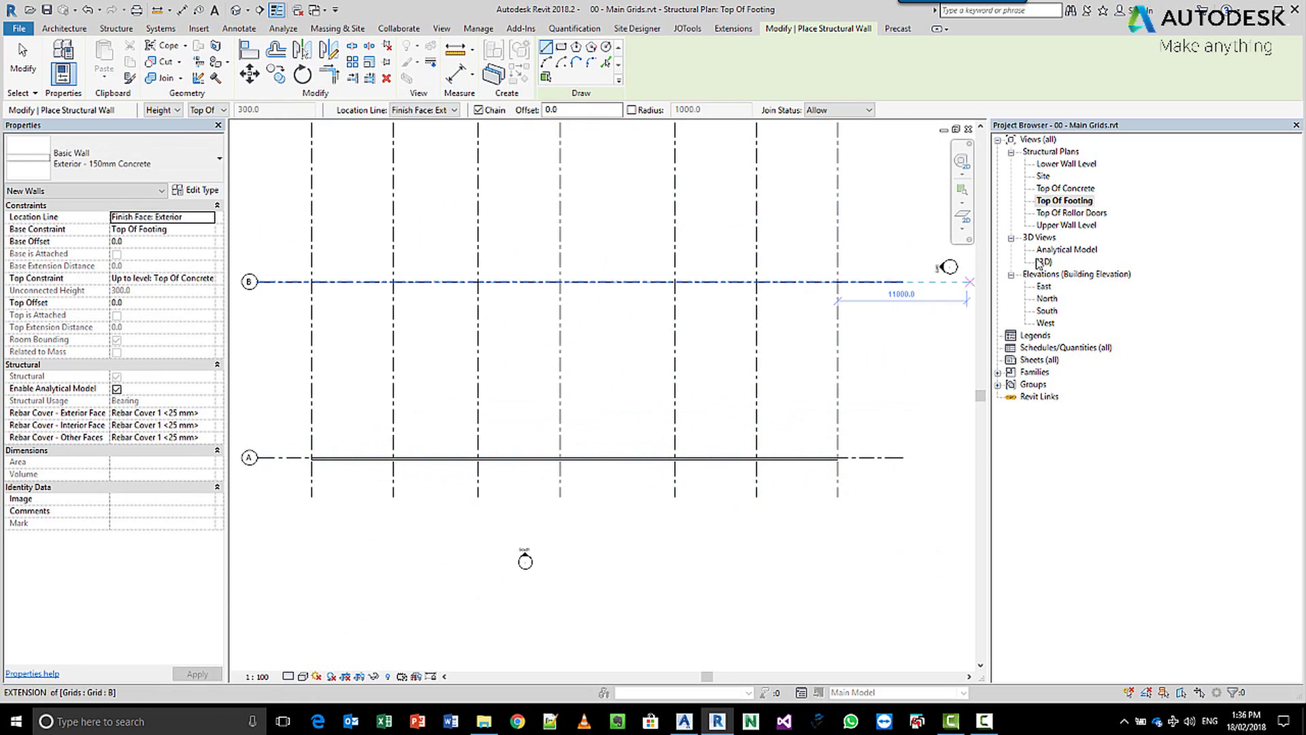
# - Check the new wall in the 3D view and return to the Top Of Footing plan
pyautogui.doubleClick(1045, 262)
pyautogui.moveTo(586, 360); pyautogui.dragTo(746, 420, button='middle')
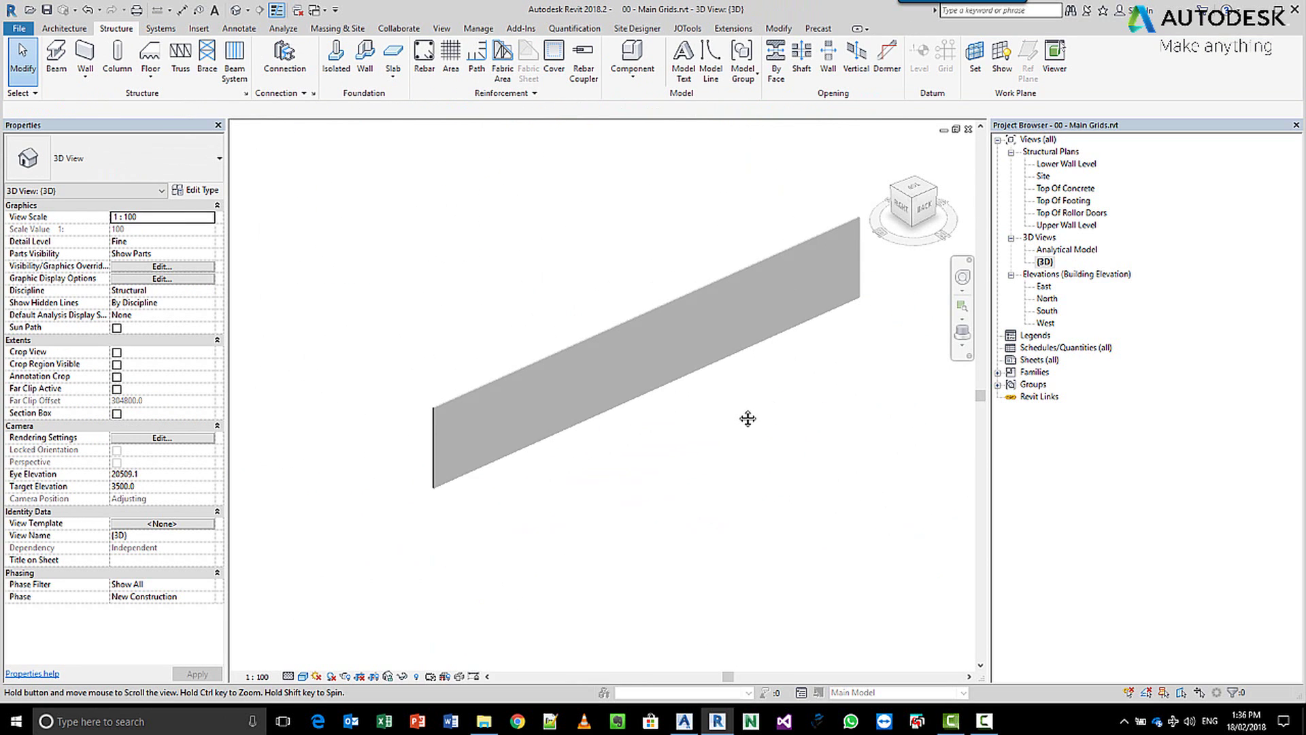
pyautogui.doubleClick(1066, 201)
pyautogui.moveTo(640, 308); pyautogui.dragTo(665, 400, button='middle')
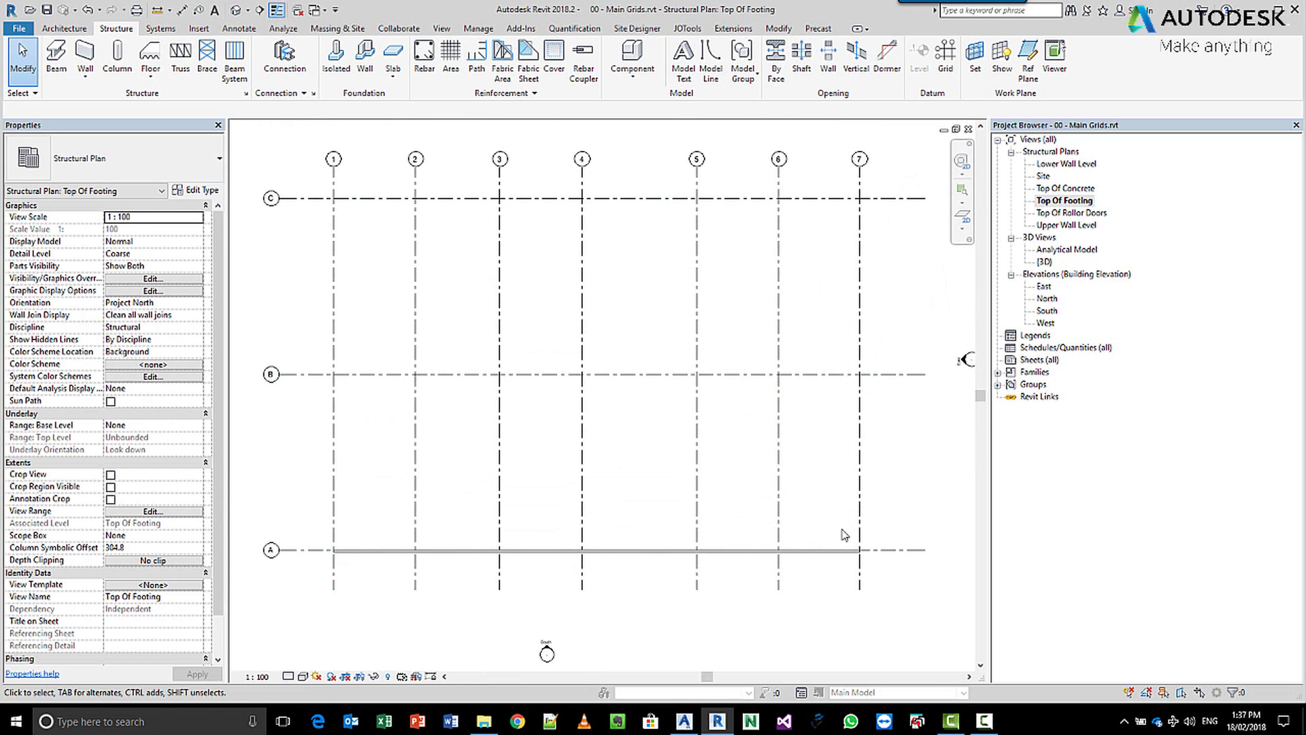
# - Duplicate the 150mm wall type as a new type named Exterior - 125mm Concrete
pyautogui.click(85, 75)
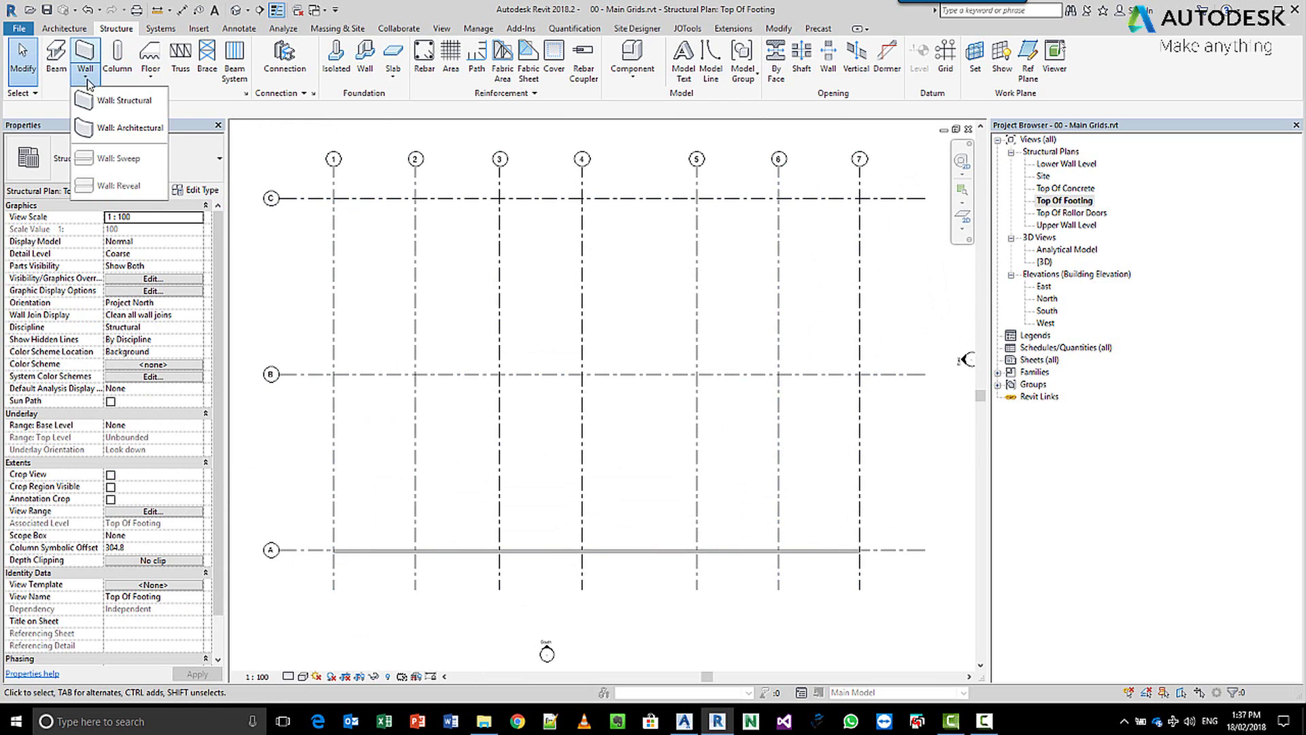
pyautogui.click(102, 100)
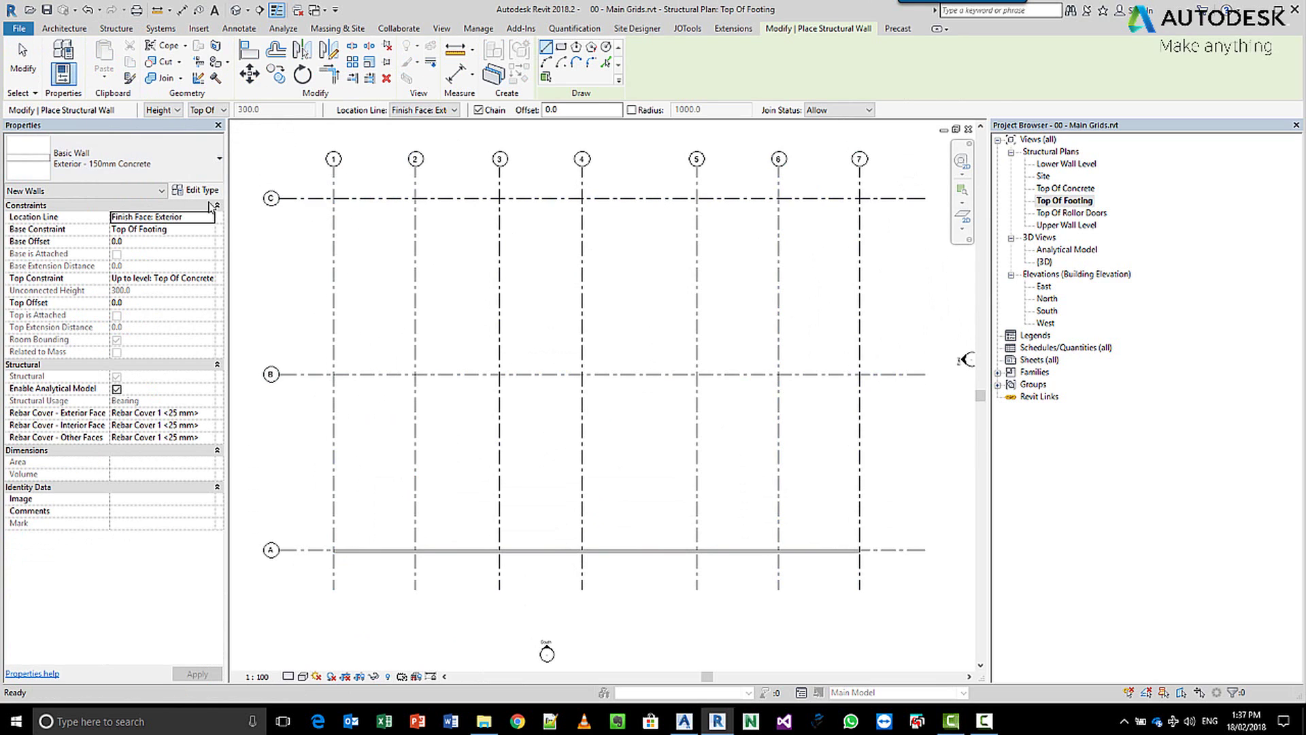
pyautogui.click(197, 191)
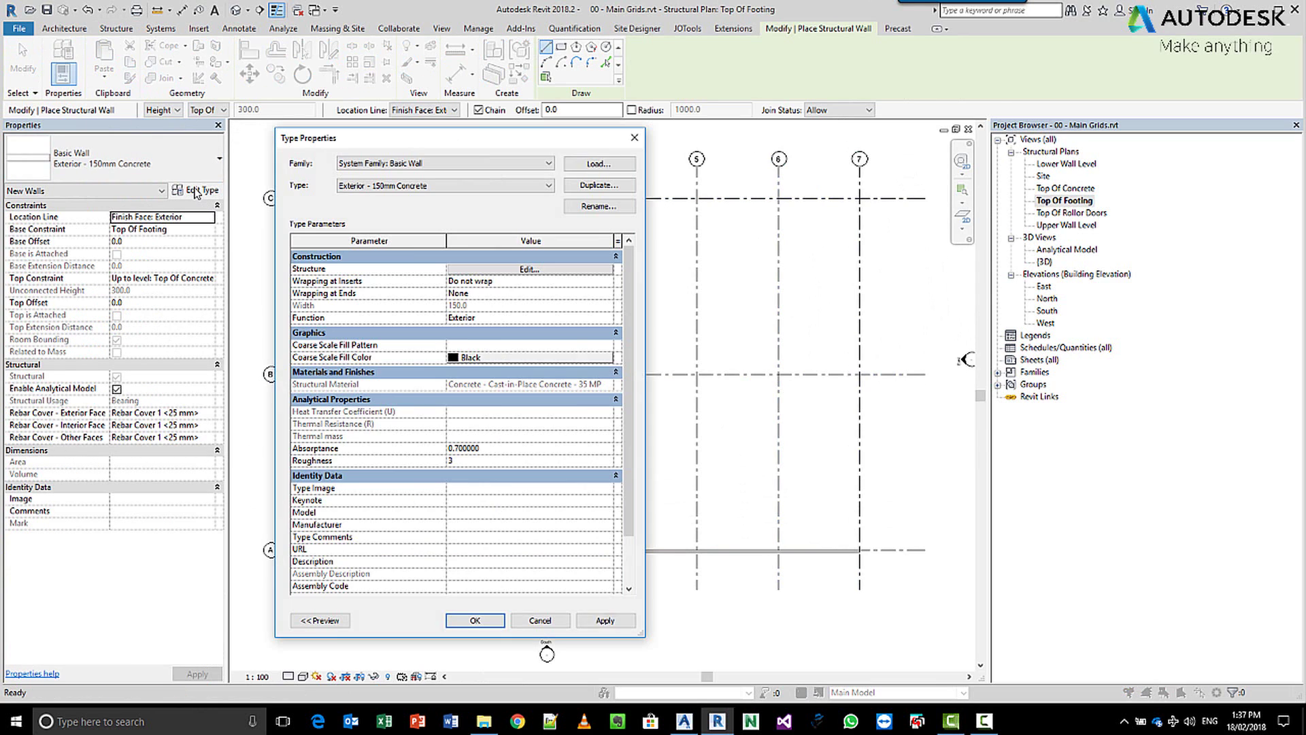
pyautogui.click(623, 186)
pyautogui.click(506, 377)
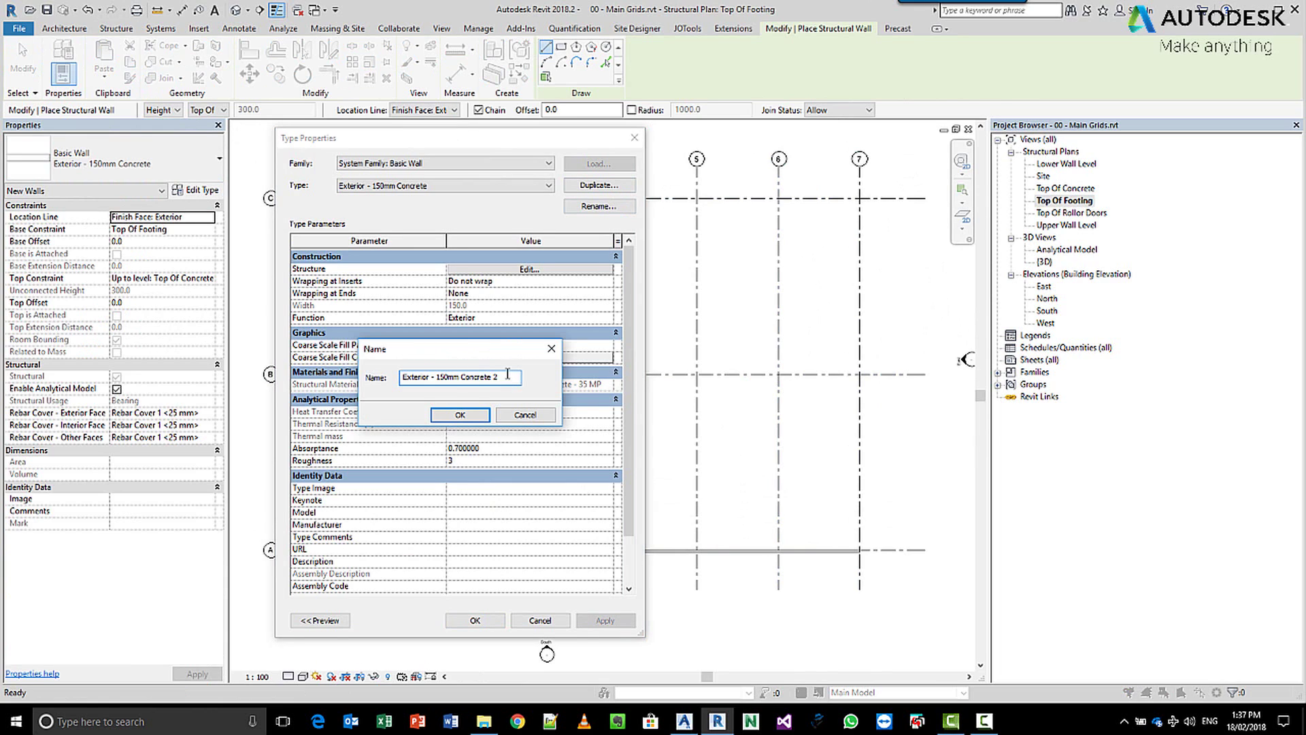
pyautogui.click(443, 381)
pyautogui.press('BackSpace')
pyautogui.write('2')
pyautogui.press('BackSpace')
pyautogui.write('5')
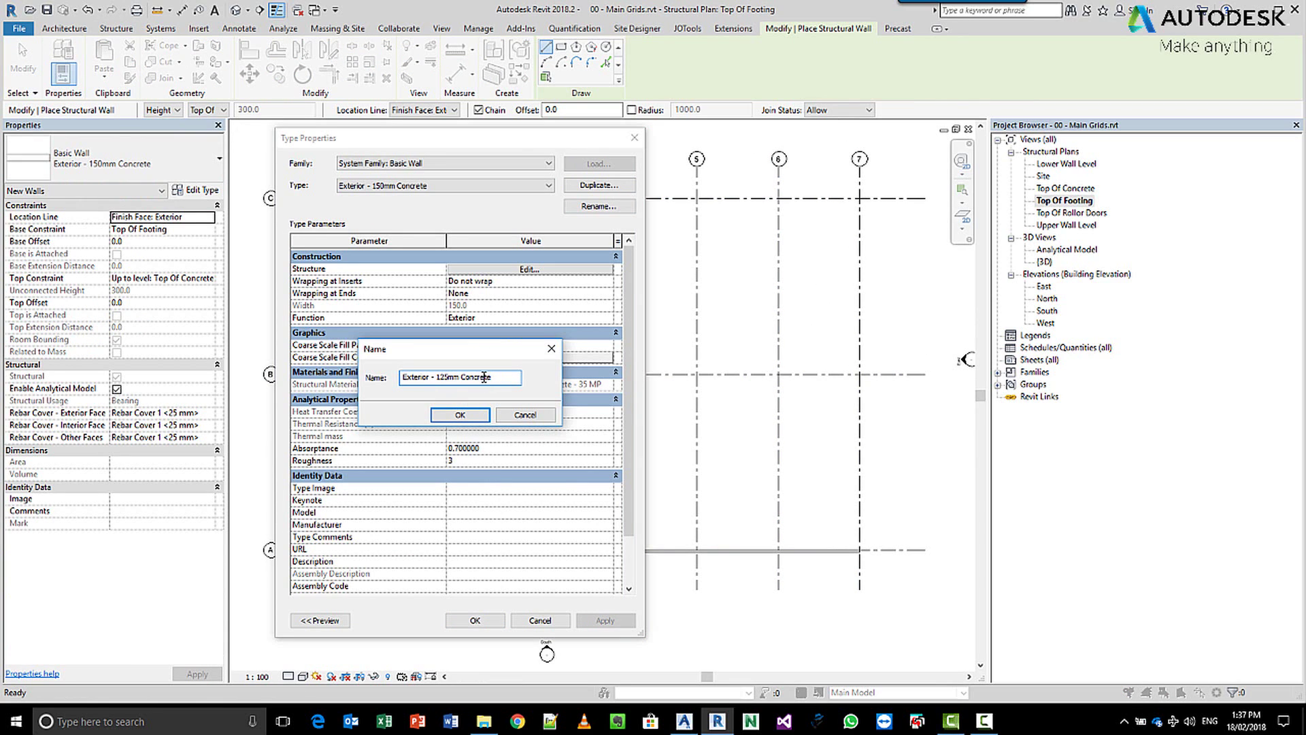
pyautogui.click(454, 416)
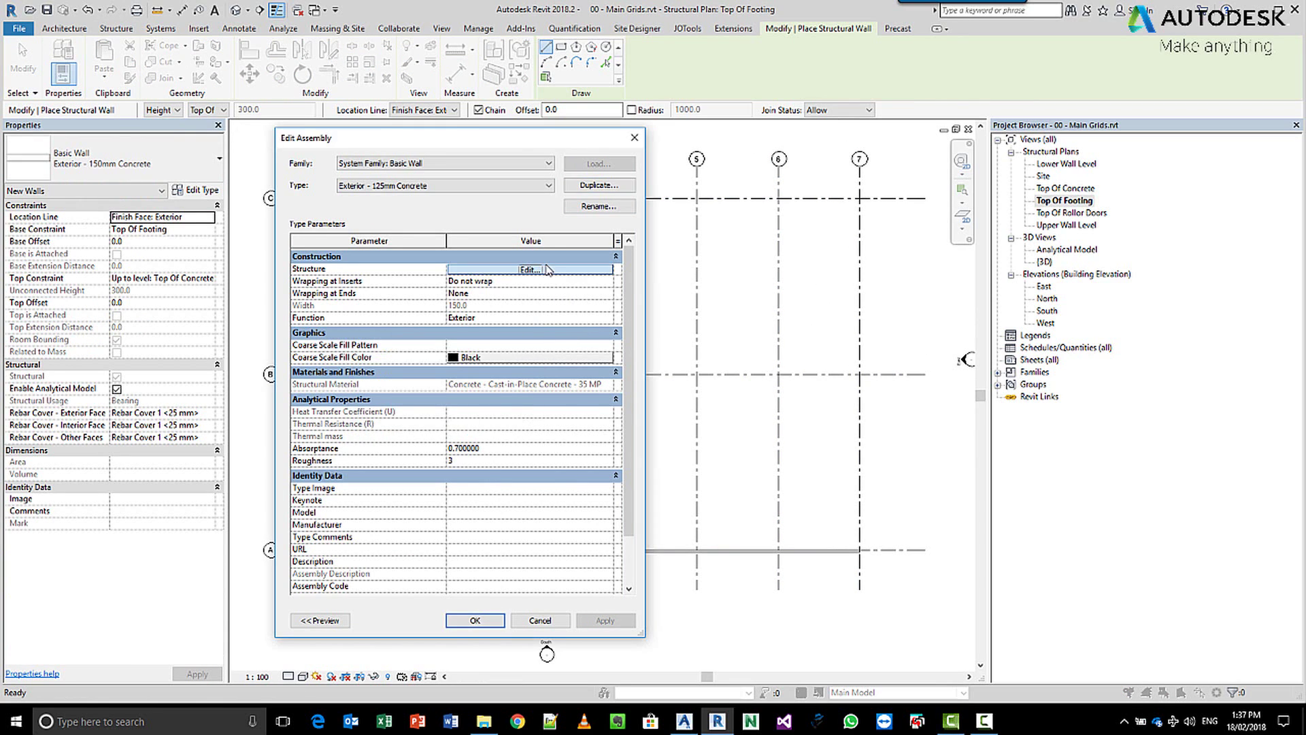
# - Set its structural layer thickness to 125 and confirm the new type
pyautogui.click(551, 270)
pyautogui.click(489, 279)
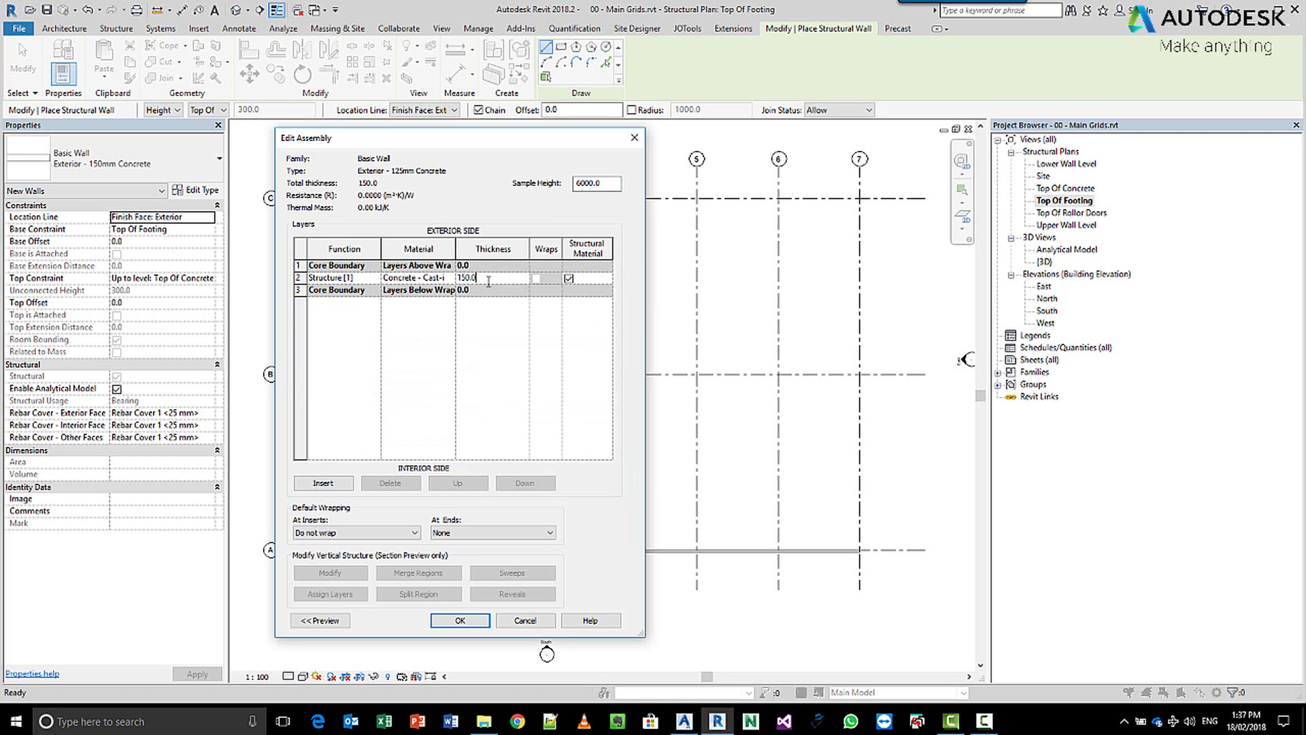
pyautogui.write('125')
pyautogui.press('Tab')
pyautogui.click(467, 621)
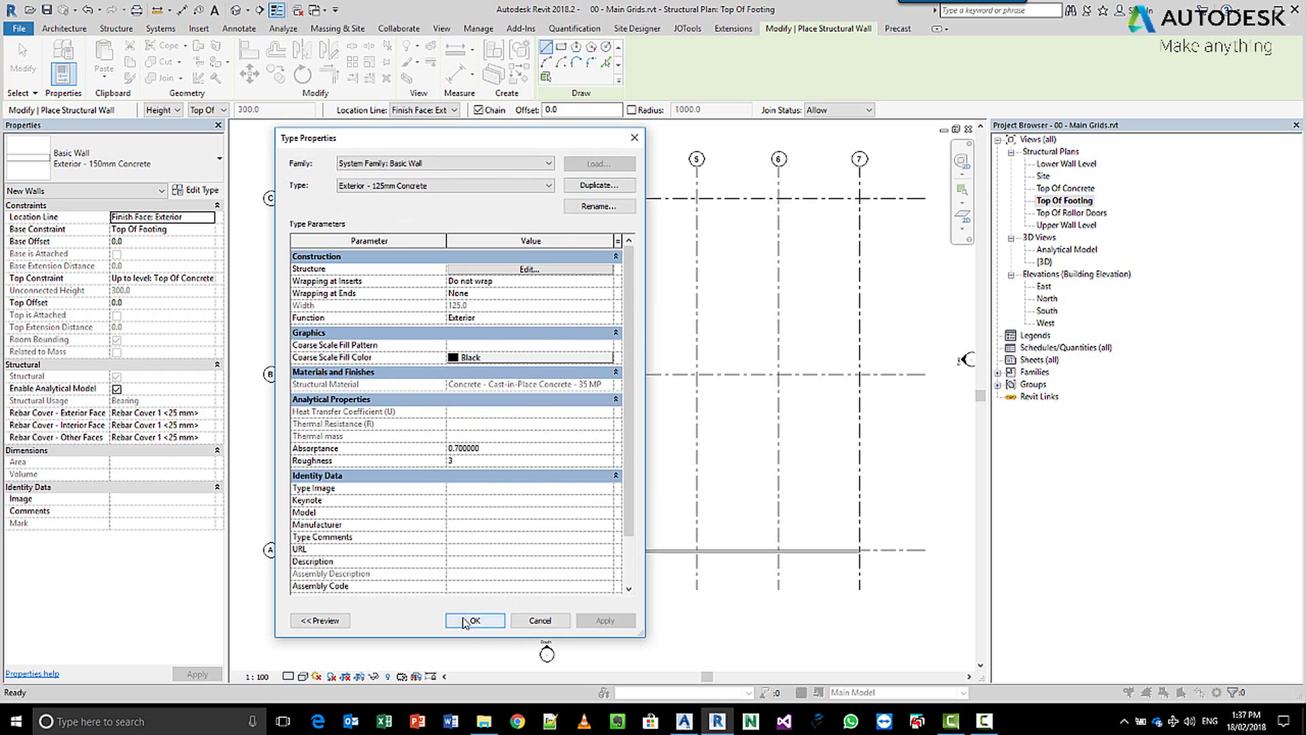
pyautogui.click(475, 621)
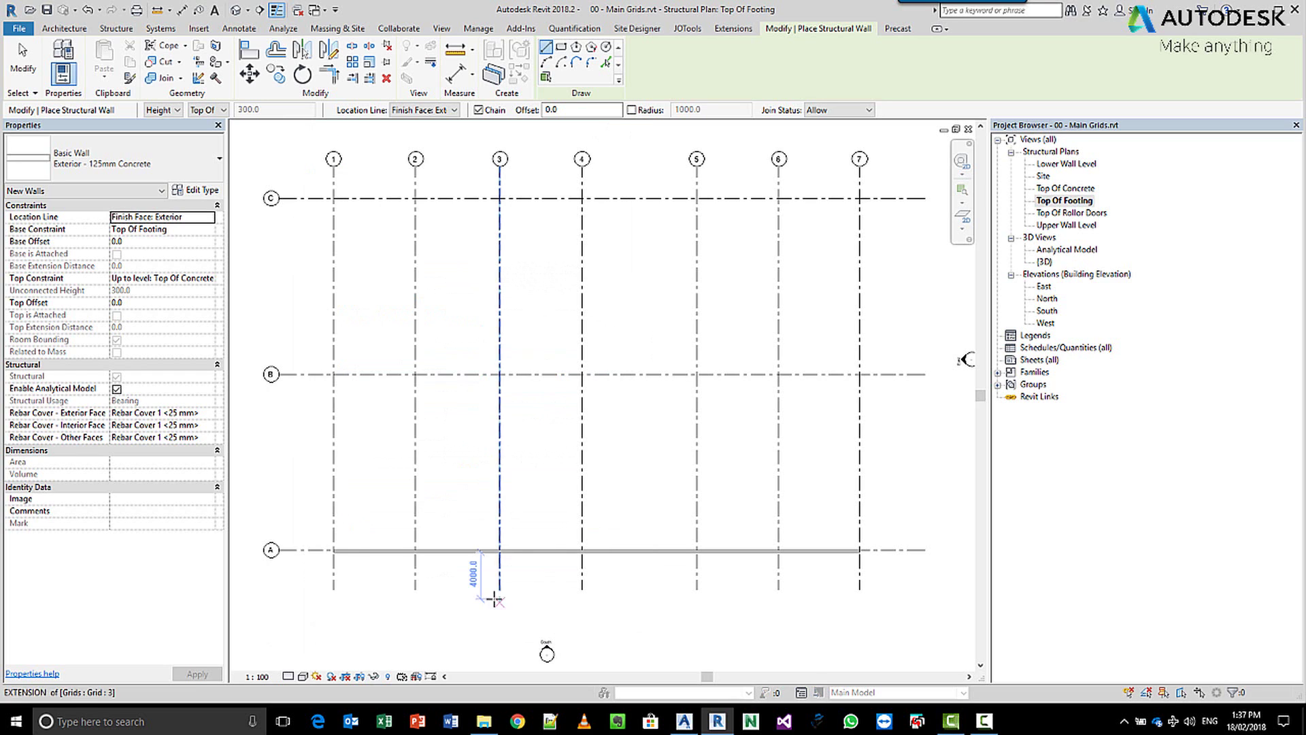
# - Draw a wall along grid 1 from C/1 to A/1
pyautogui.click(333, 550)
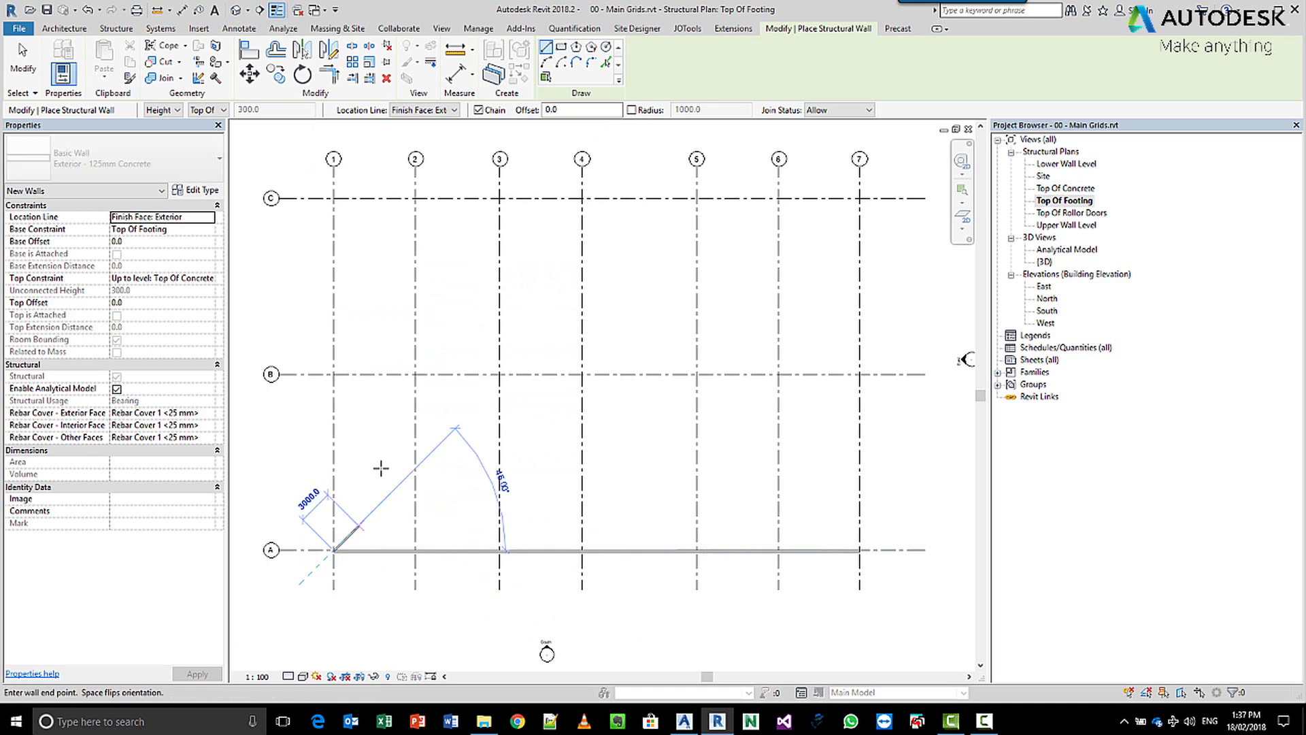
pyautogui.scroll(2, 345, 202)
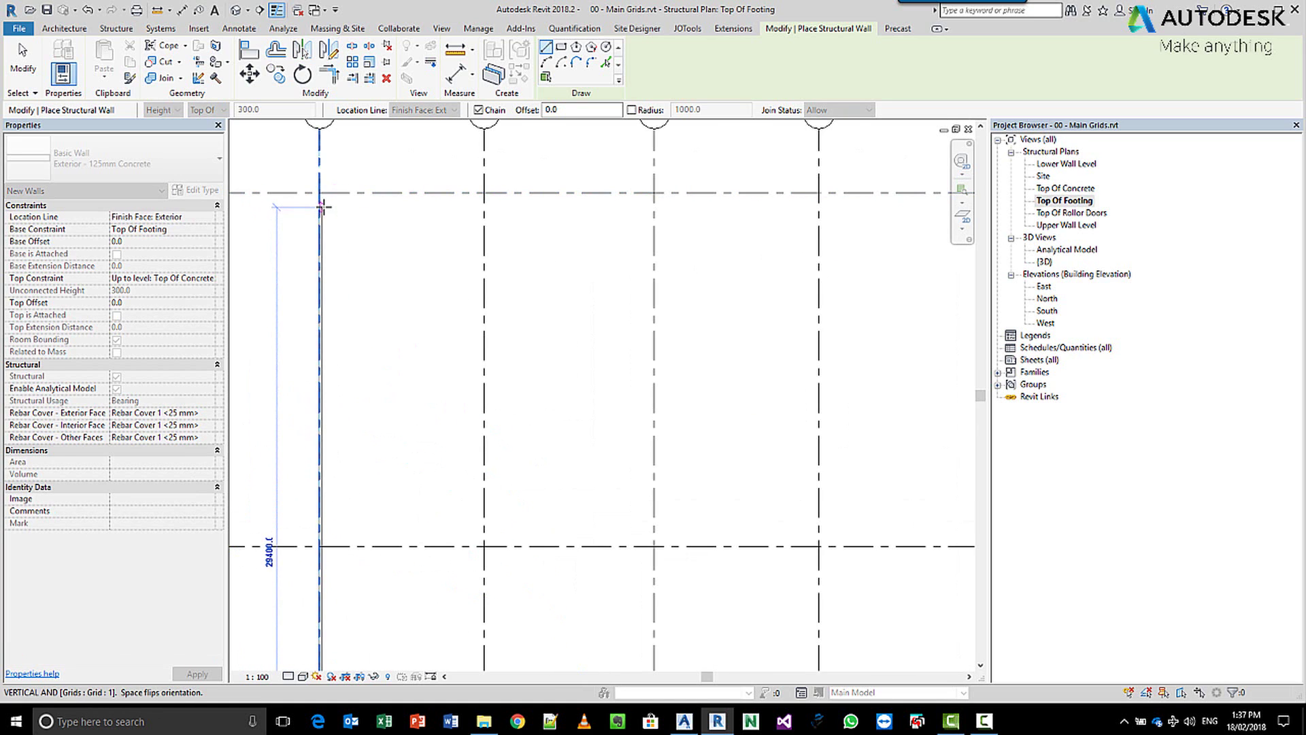
pyautogui.scroll(-2, 319, 208)
pyautogui.press('Escape')
pyautogui.click(321, 202)
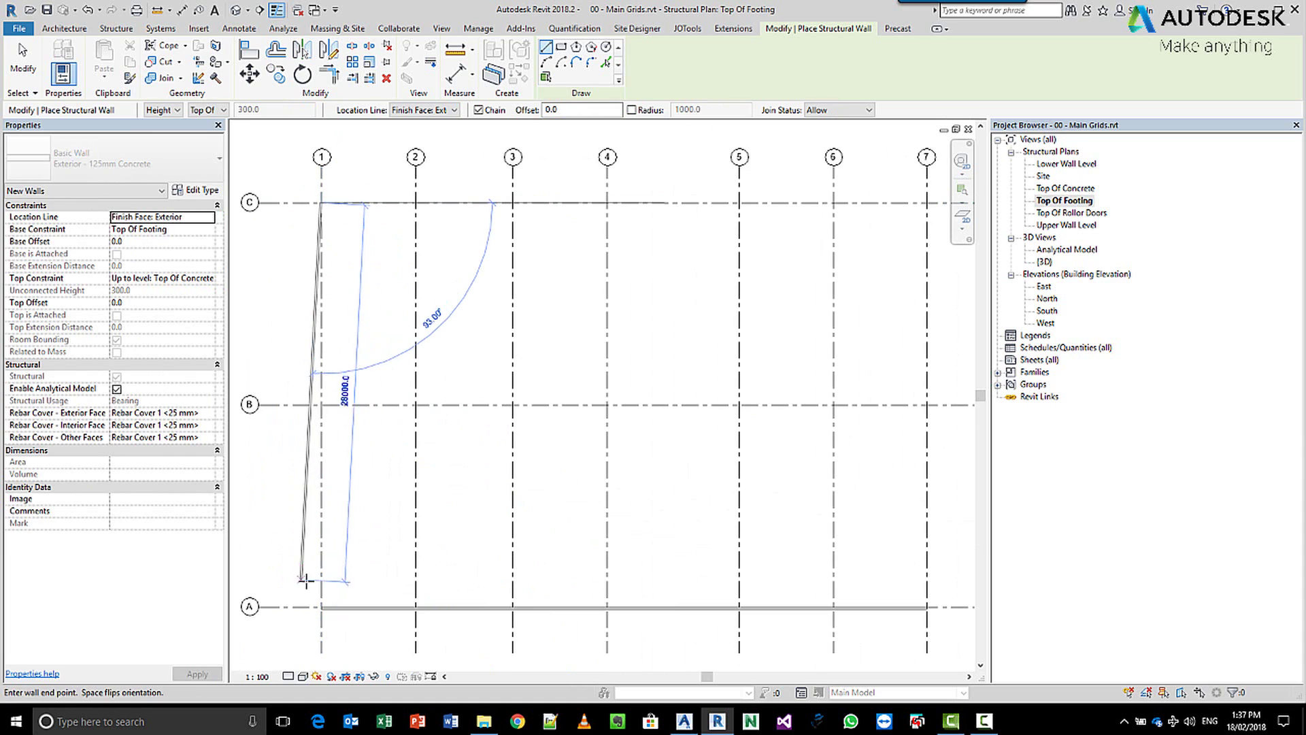
pyautogui.click(321, 606)
pyautogui.press('Escape')
# - Draw walls along grid 7 from A/7 to C/7 and along grid C back to C/1
pyautogui.moveTo(926, 606); pyautogui.dragTo(784, 567, button='middle')
pyautogui.click(785, 567)
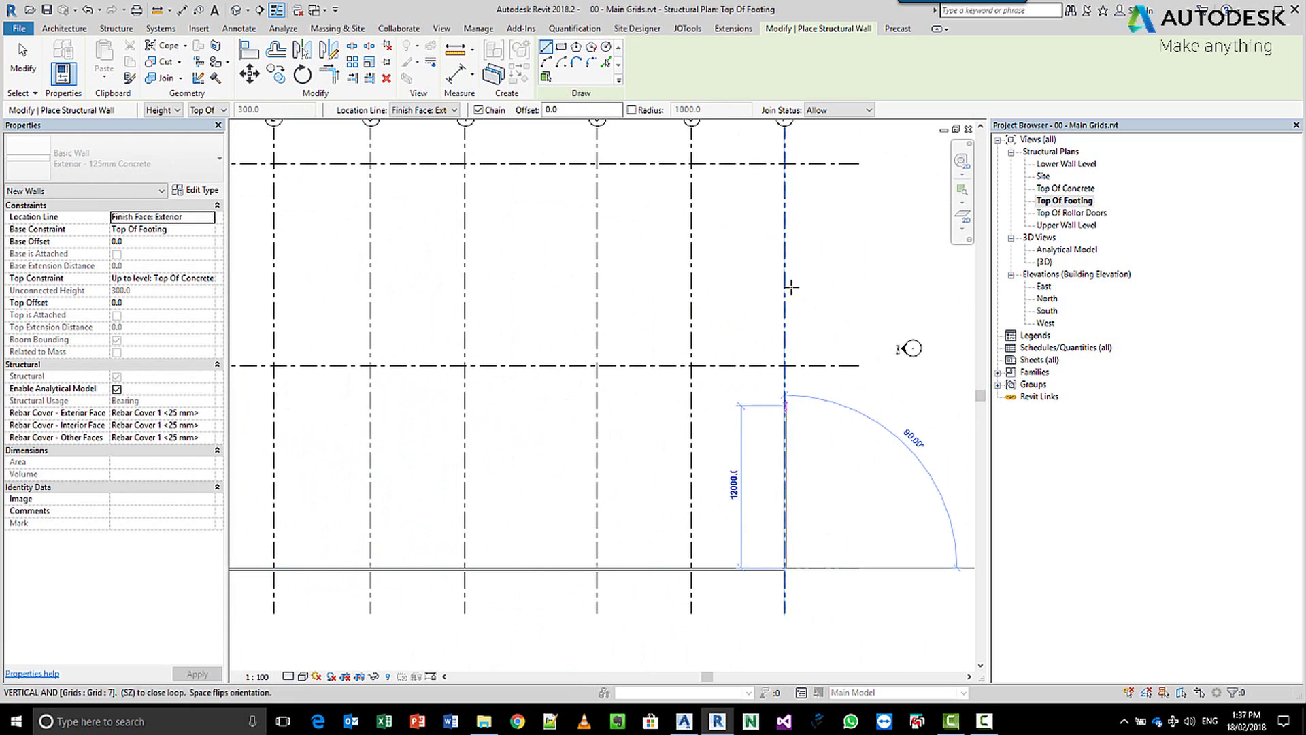
pyautogui.click(785, 163)
pyautogui.moveTo(471, 261); pyautogui.dragTo(710, 328, button='middle')
pyautogui.click(418, 231)
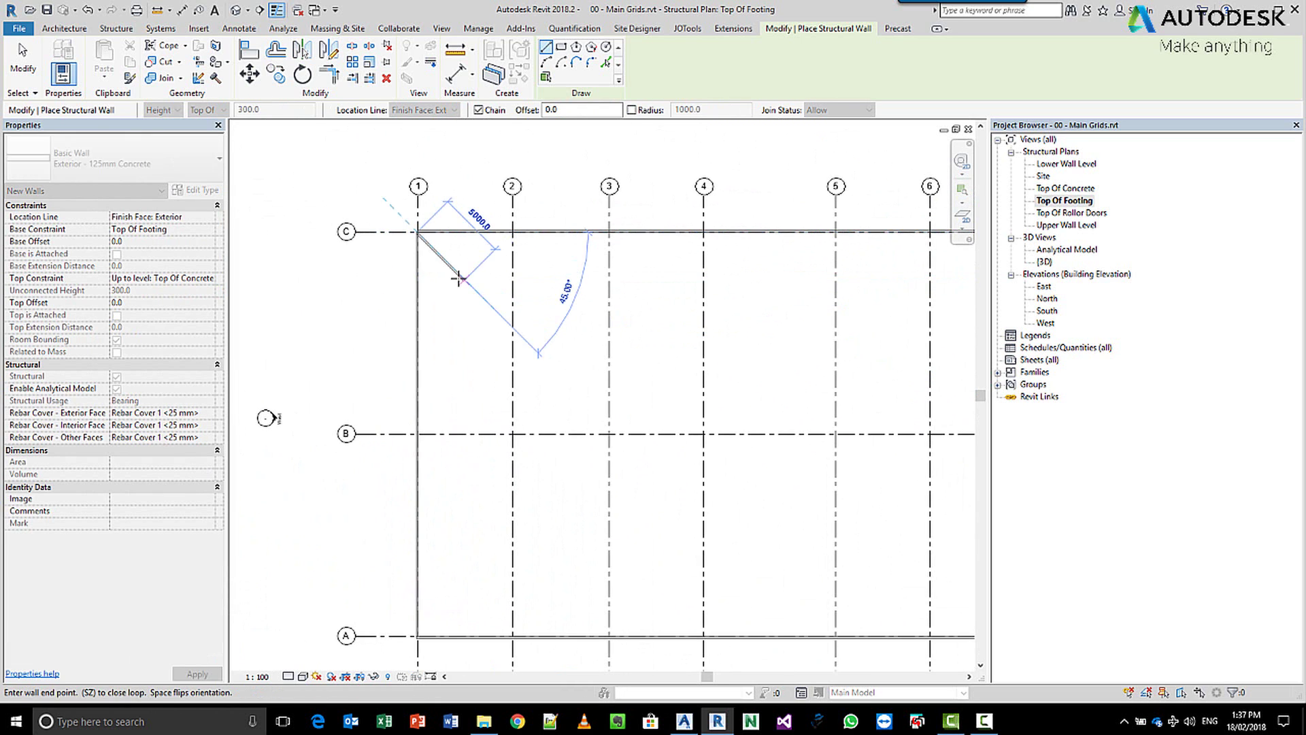
pyautogui.rightClick(484, 266)
pyautogui.click(520, 274)
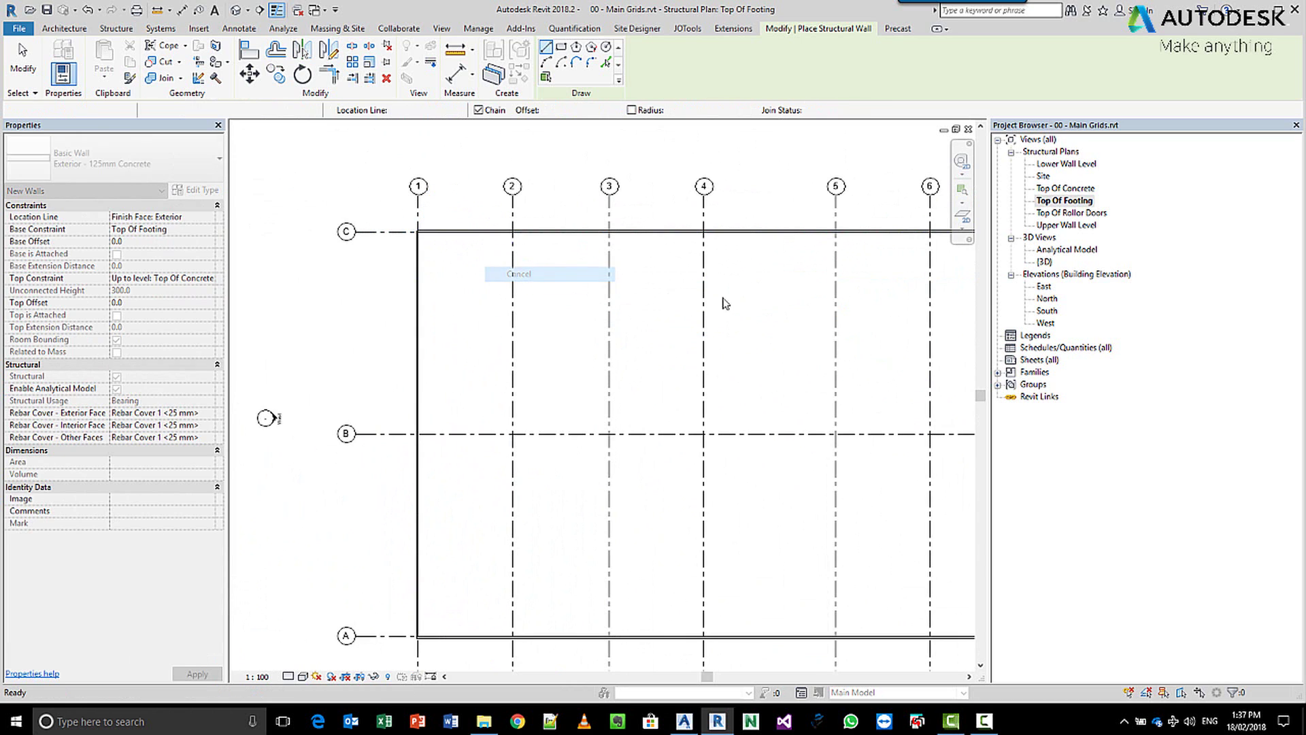
# - In the 3D view, raise the right-hand wall's top constraint to Lower Wall Level
pyautogui.doubleClick(1046, 262)
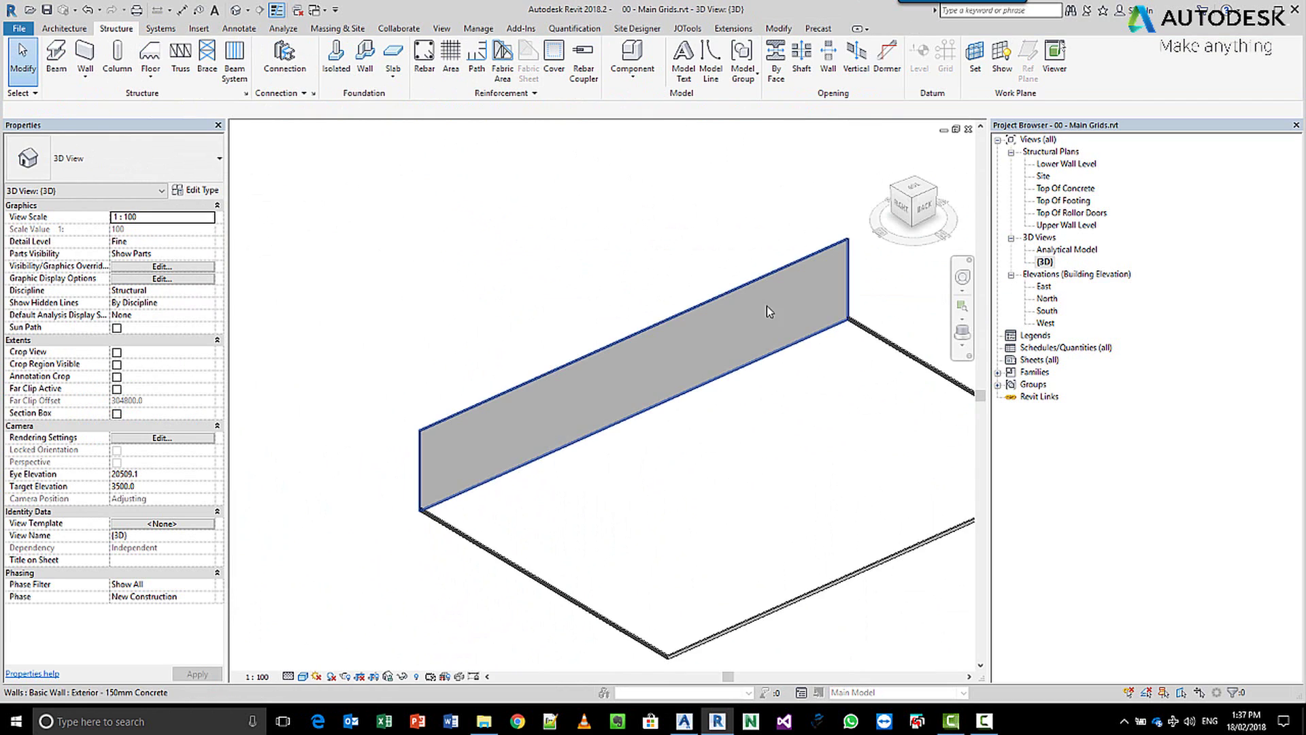
pyautogui.middleClick(767, 379)
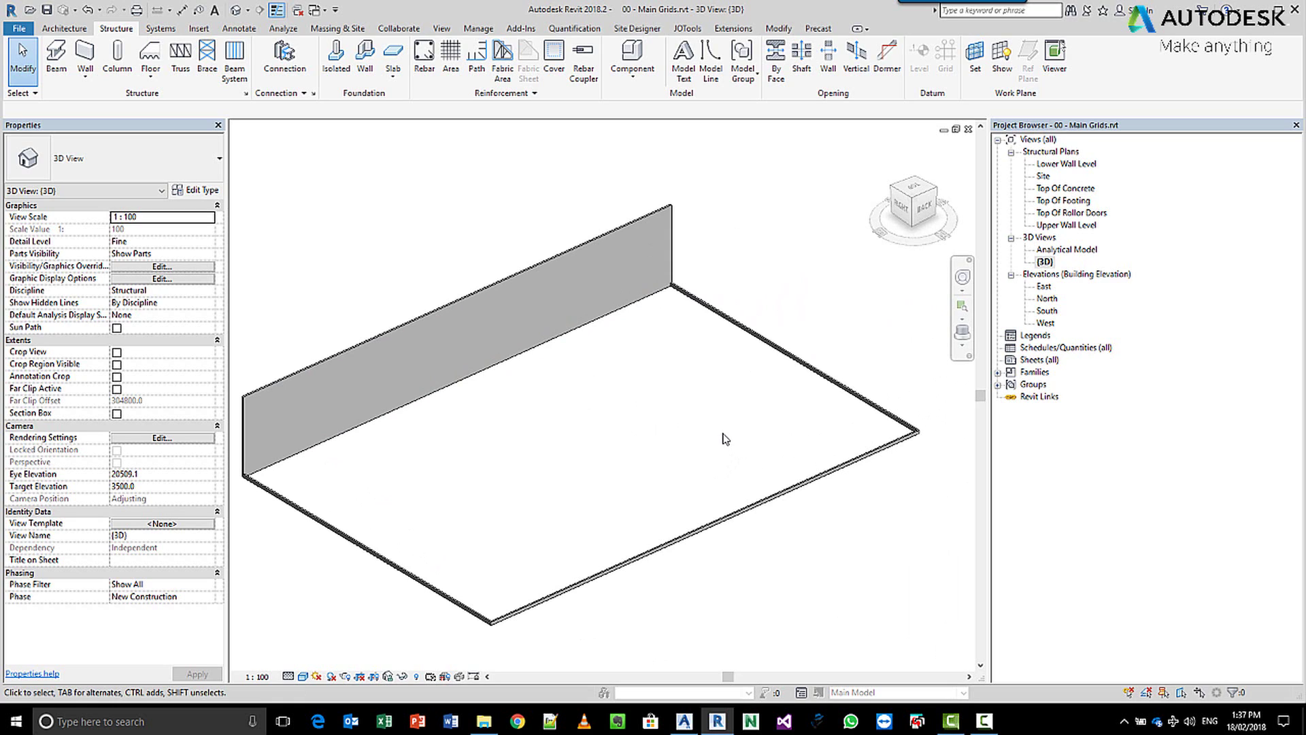
pyautogui.click(806, 378)
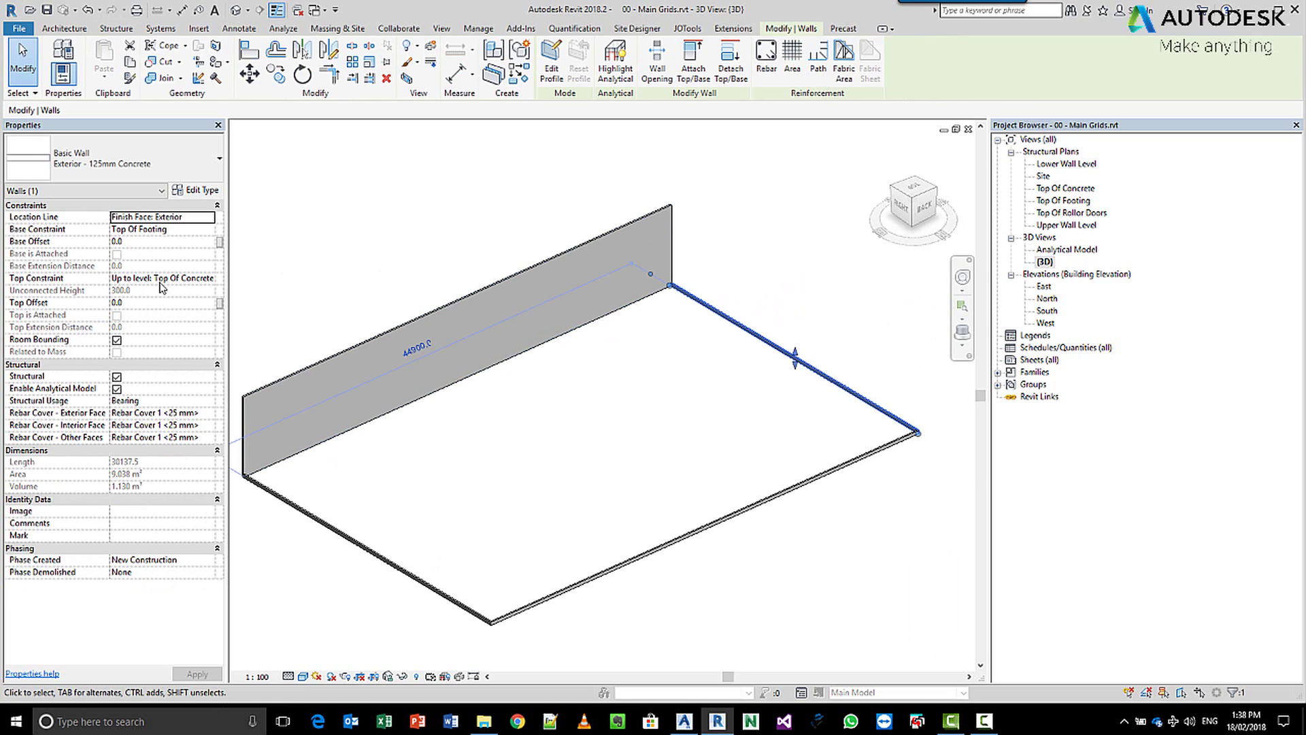
pyautogui.click(208, 278)
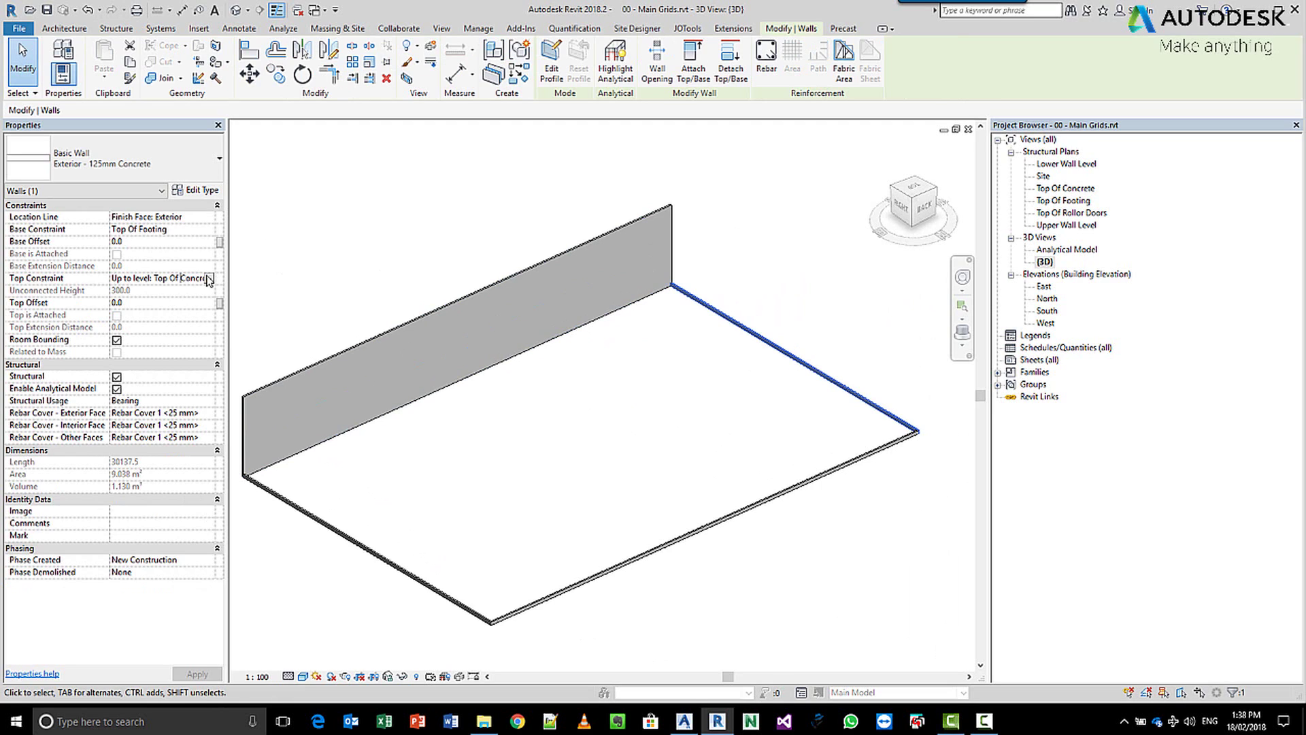
pyautogui.click(208, 278)
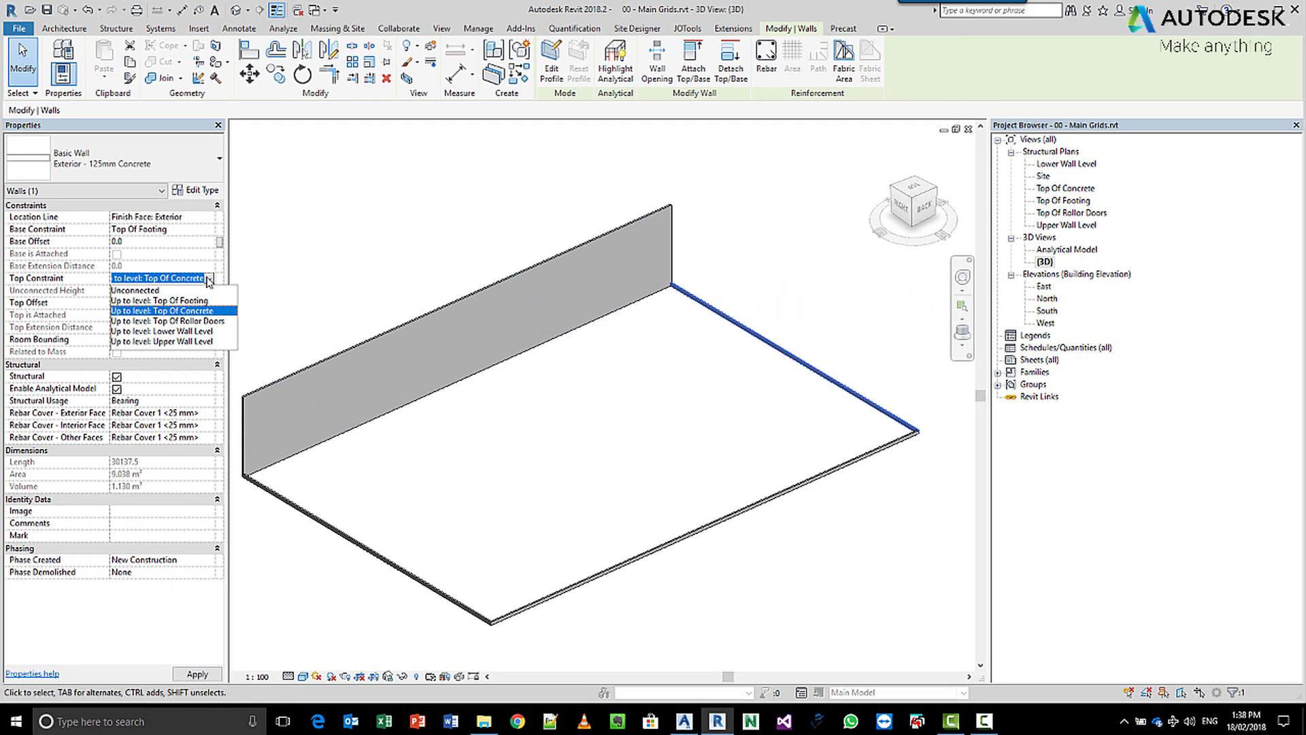
pyautogui.click(189, 331)
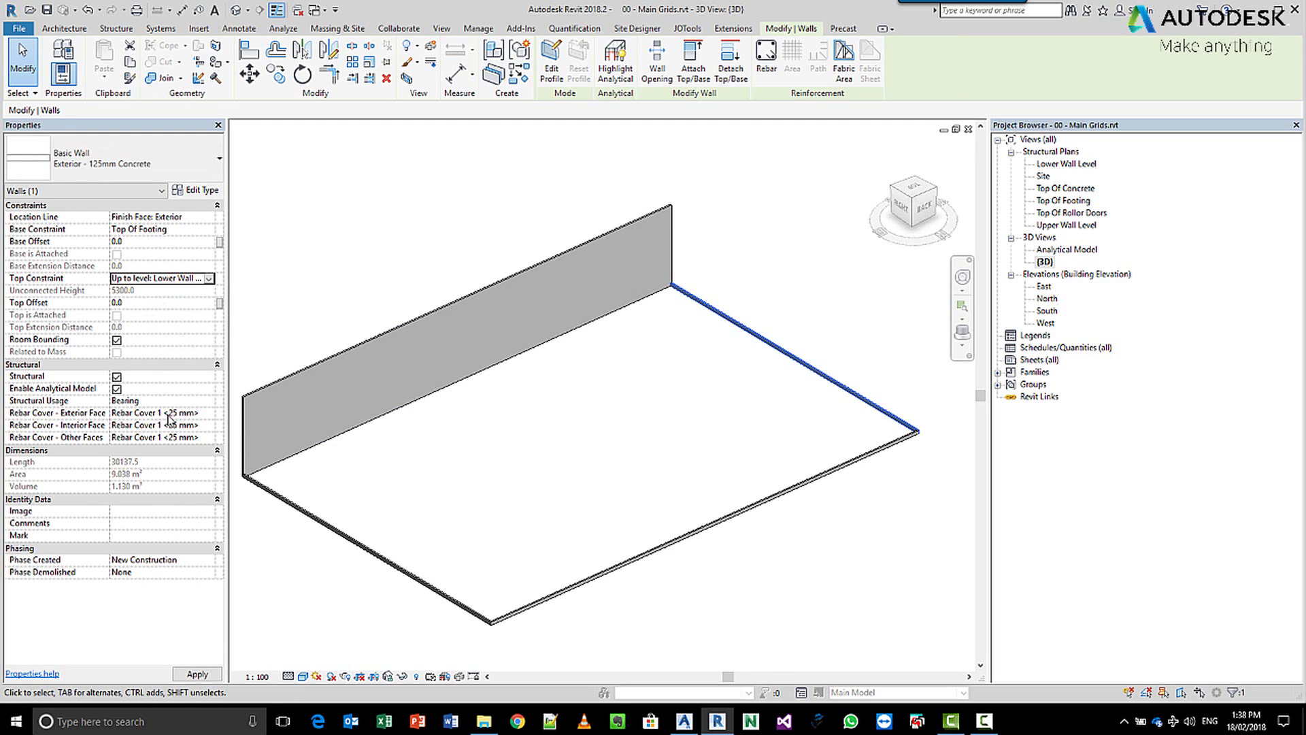
pyautogui.click(195, 675)
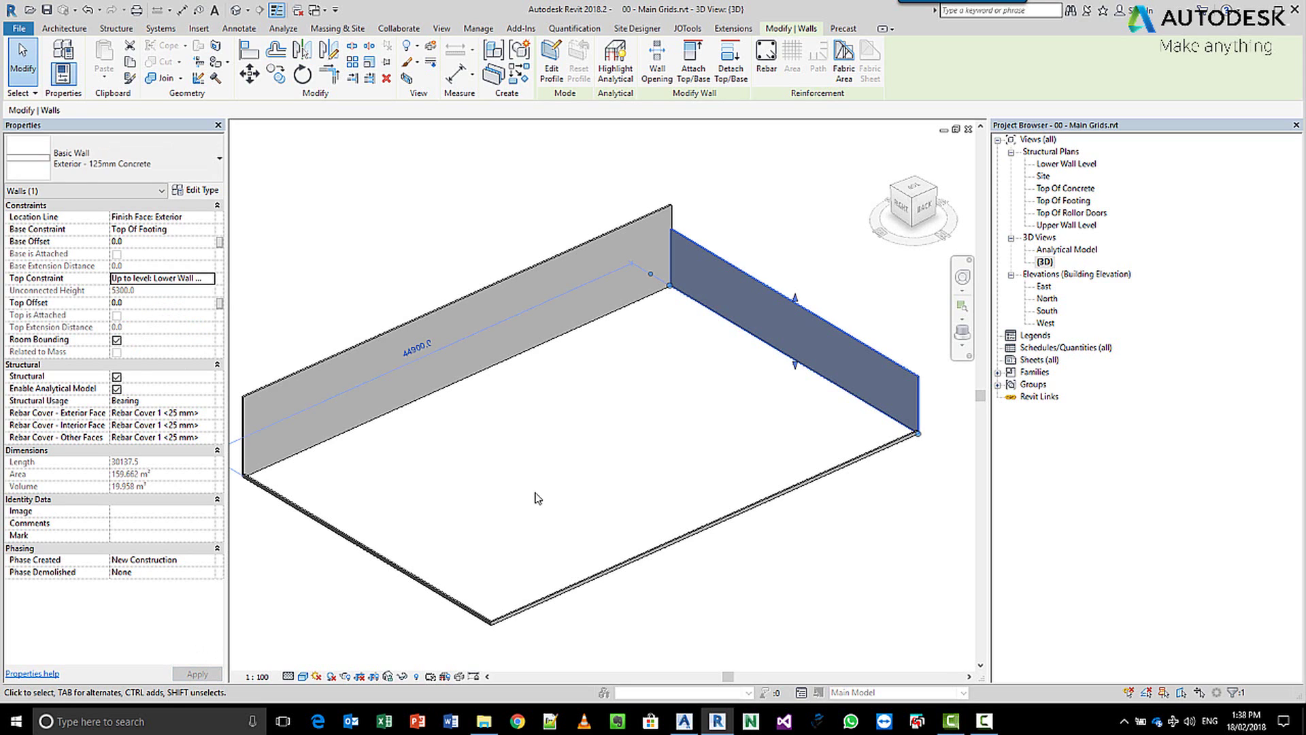
# - Raise the two front walls' top constraint to Lower Wall Level as well
pyautogui.click(652, 426)
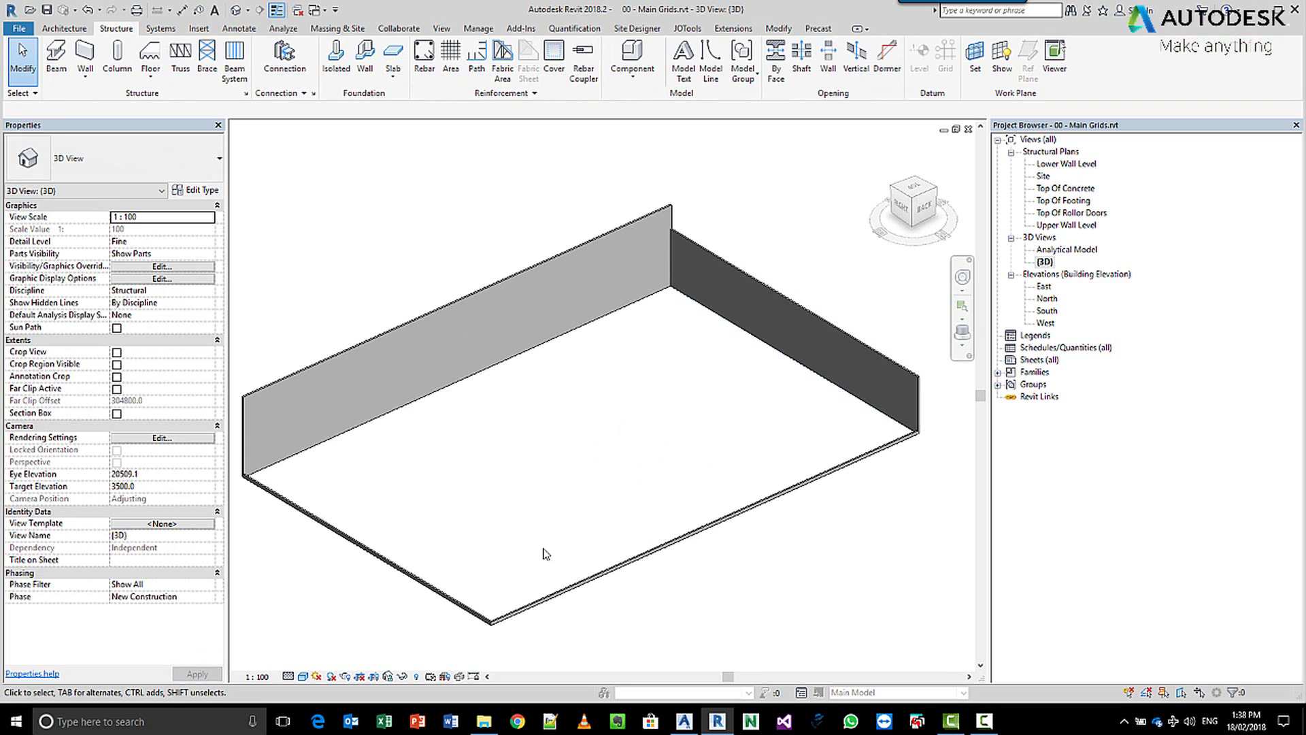
pyautogui.click(495, 619)
pyautogui.keyDown('ctrl'); pyautogui.click(446, 606); pyautogui.keyUp('ctrl')
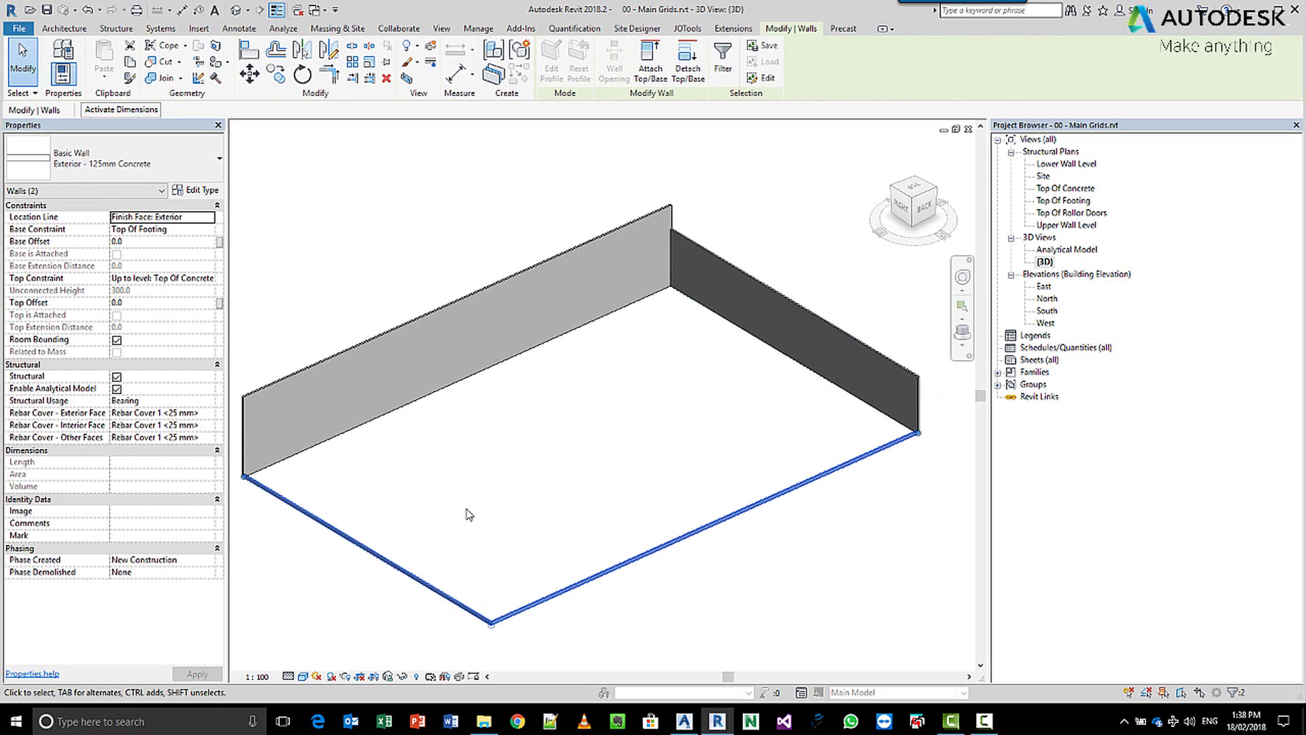
pyautogui.click(203, 278)
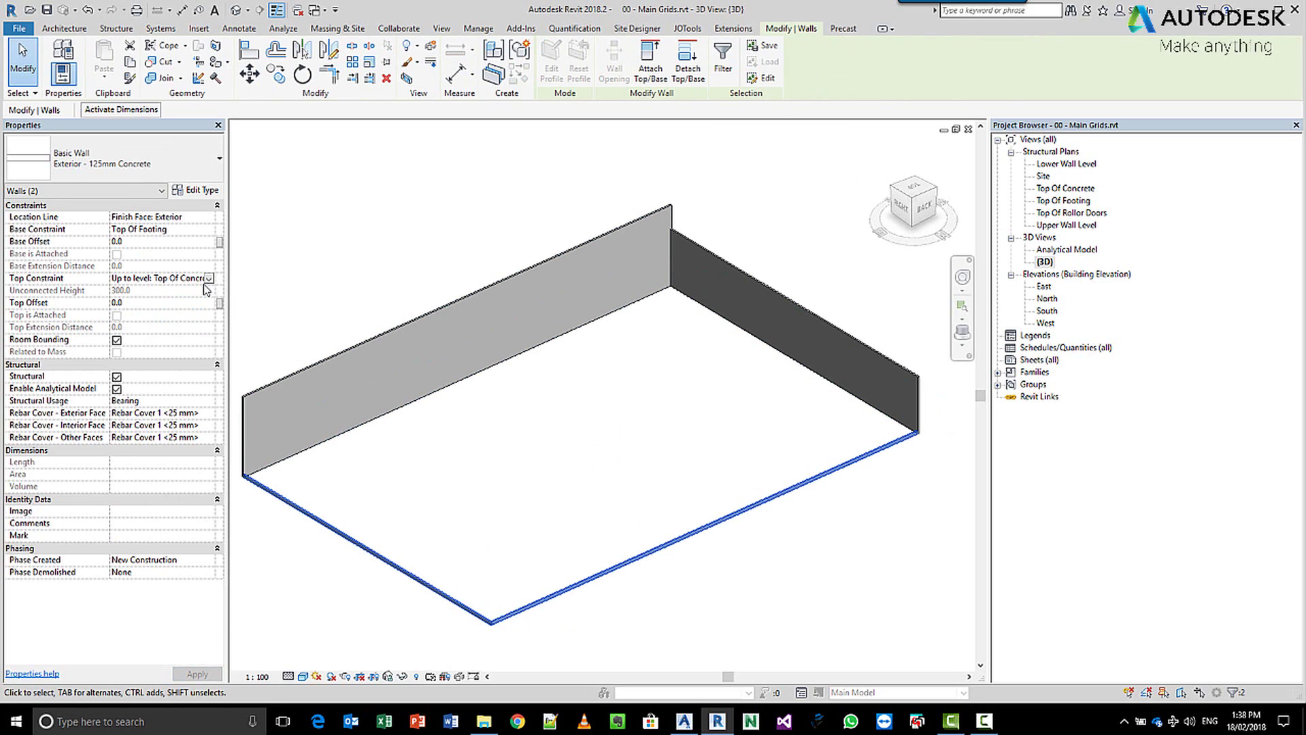
pyautogui.click(209, 279)
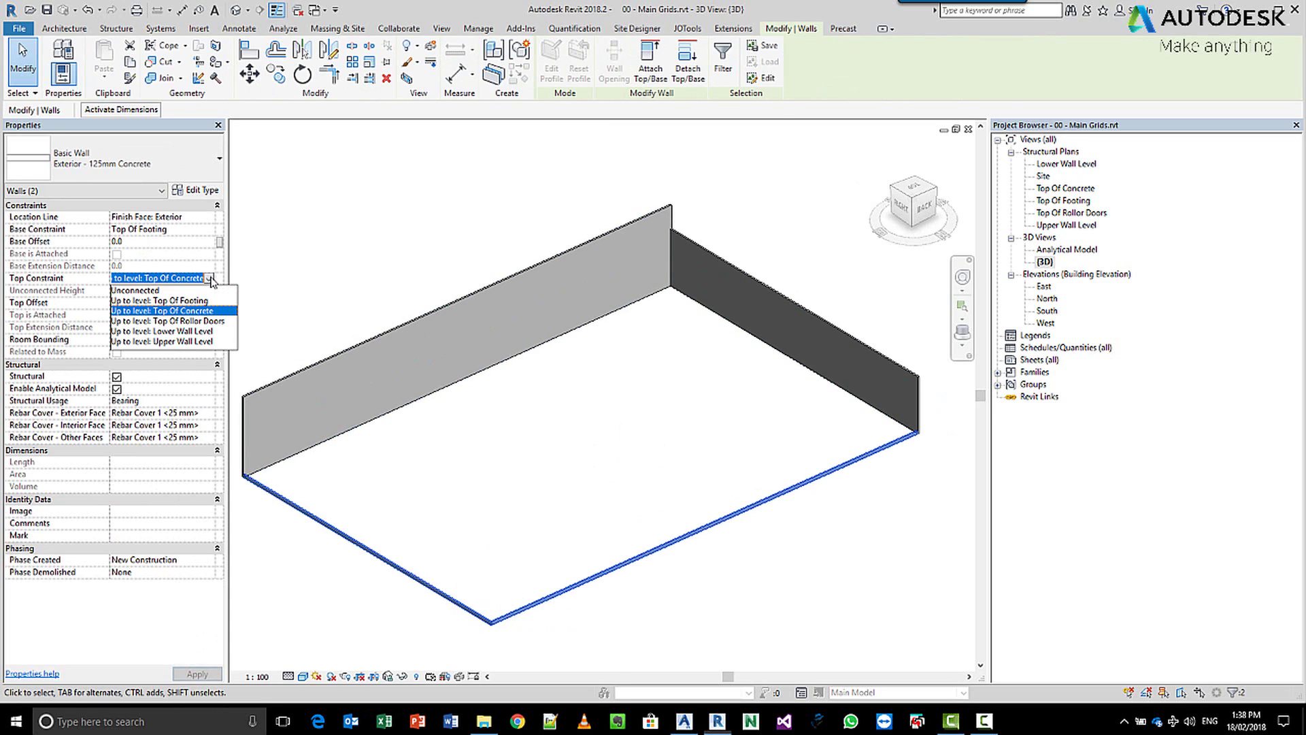
pyautogui.click(191, 331)
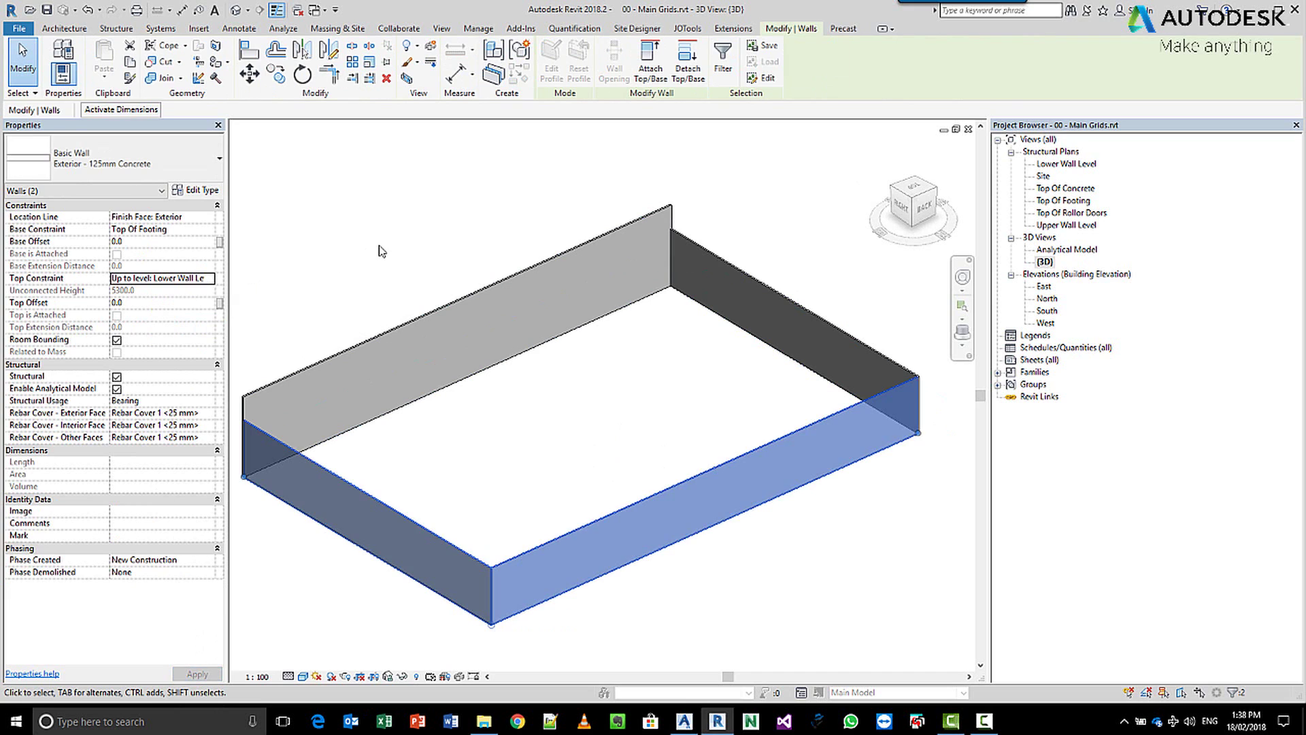
pyautogui.click(647, 442)
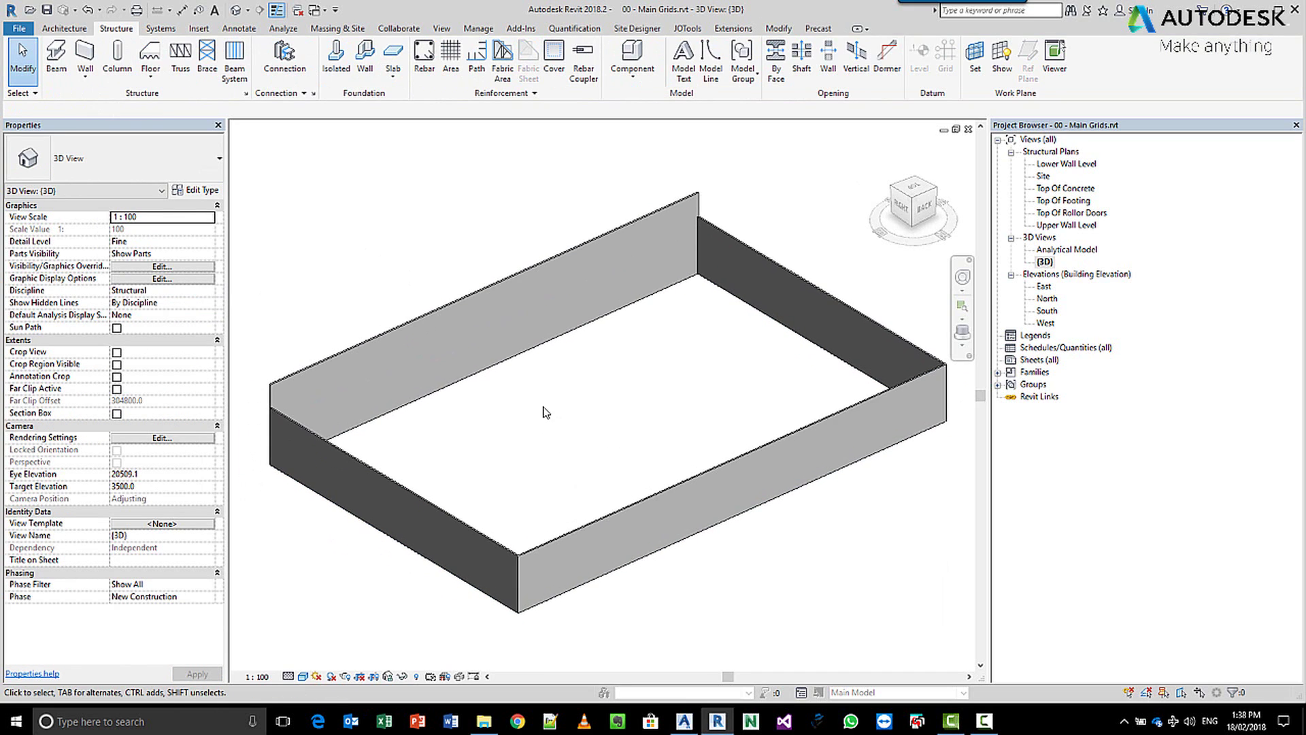
pyautogui.scroll(2, 322, 511)
# - Go through the Top Of Footing plan to open the East building elevation
pyautogui.moveTo(503, 555); pyautogui.dragTo(573, 537, button='middle')
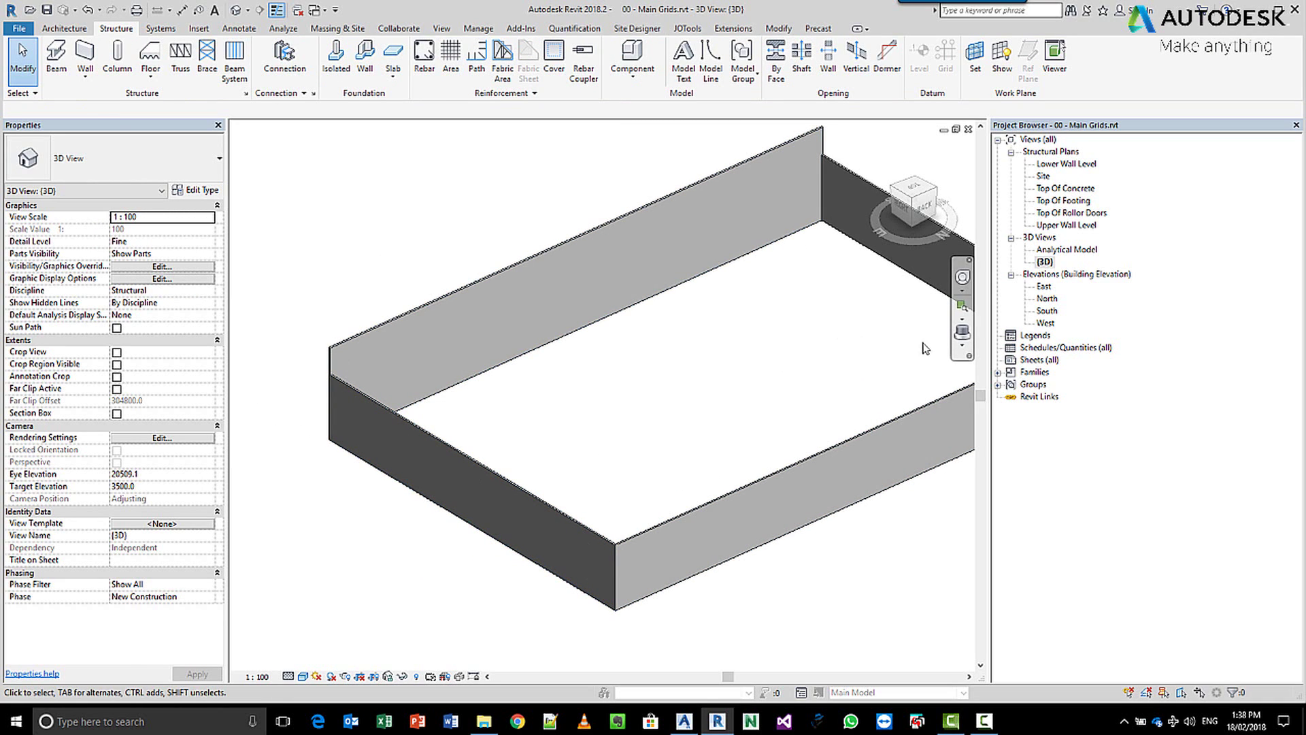
pyautogui.doubleClick(1065, 201)
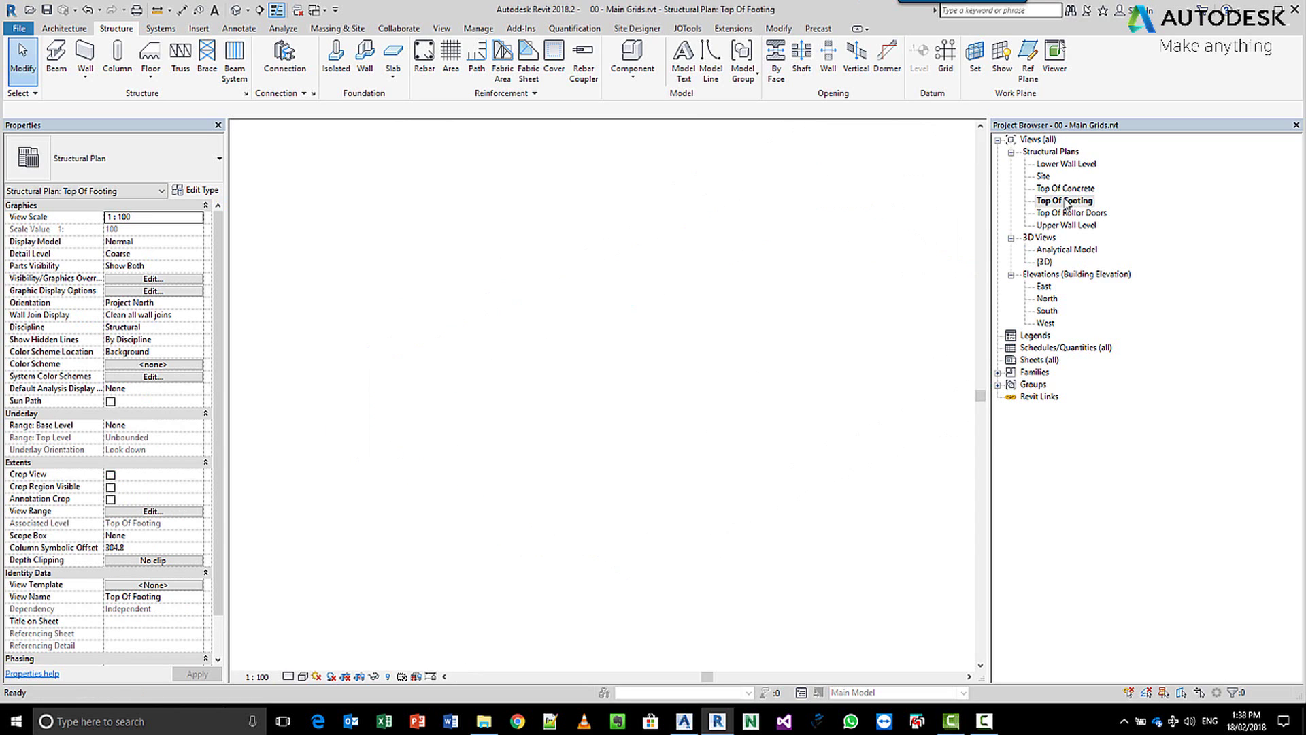
pyautogui.scroll(3, 677, 441)
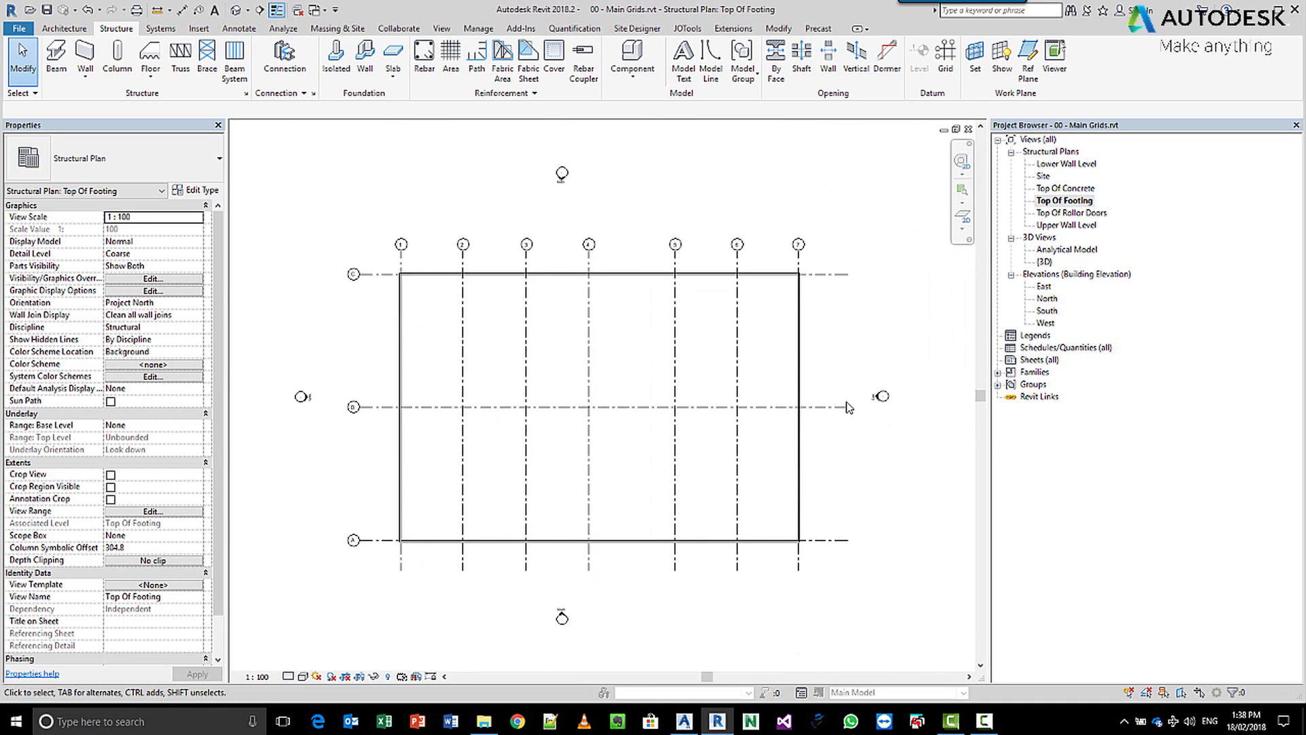
pyautogui.scroll(-1, 439, 470)
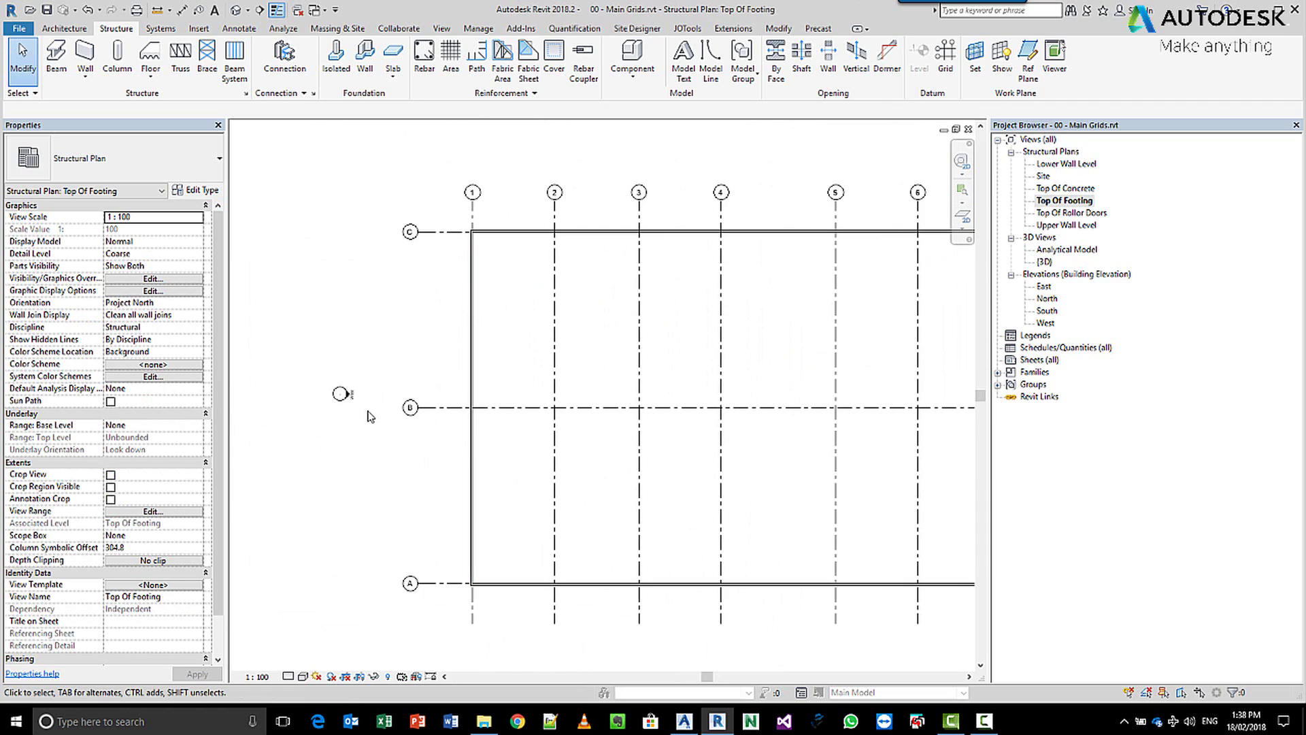
pyautogui.scroll(1, 572, 496)
pyautogui.doubleClick(1043, 287)
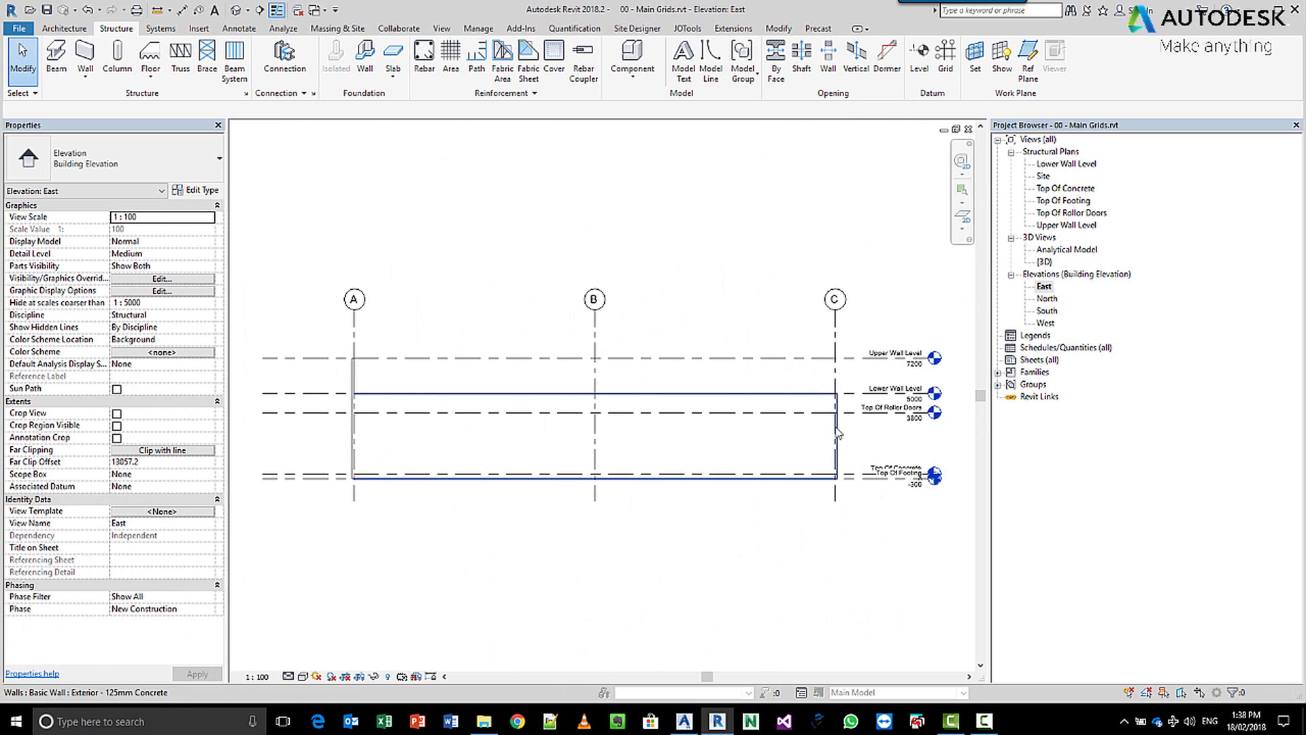
# - Zoom in on the 125mm concrete wall in the East elevation and enter its Edit Profile sketch
pyautogui.scroll(2, 359, 398)
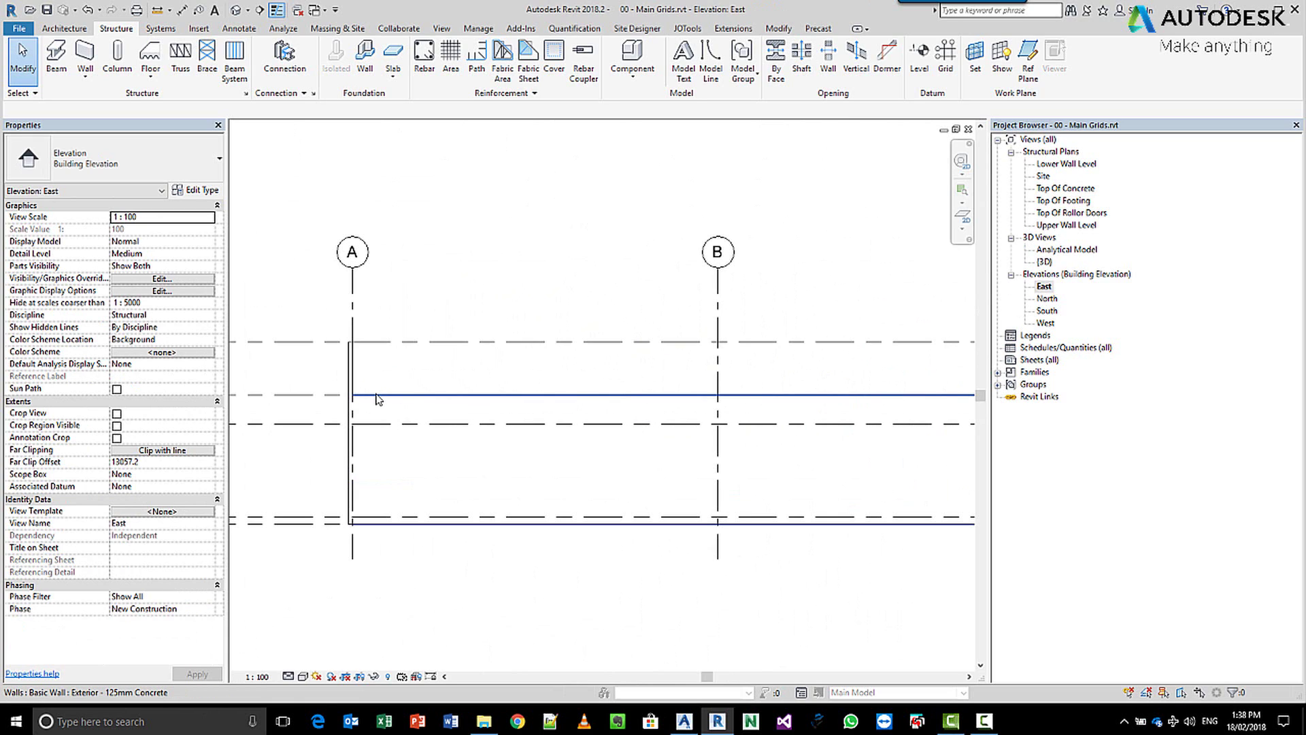
pyautogui.doubleClick(376, 398)
# - Try lifting the top profile line's left end, then cancel the failed change
pyautogui.scroll(-3, 497, 252)
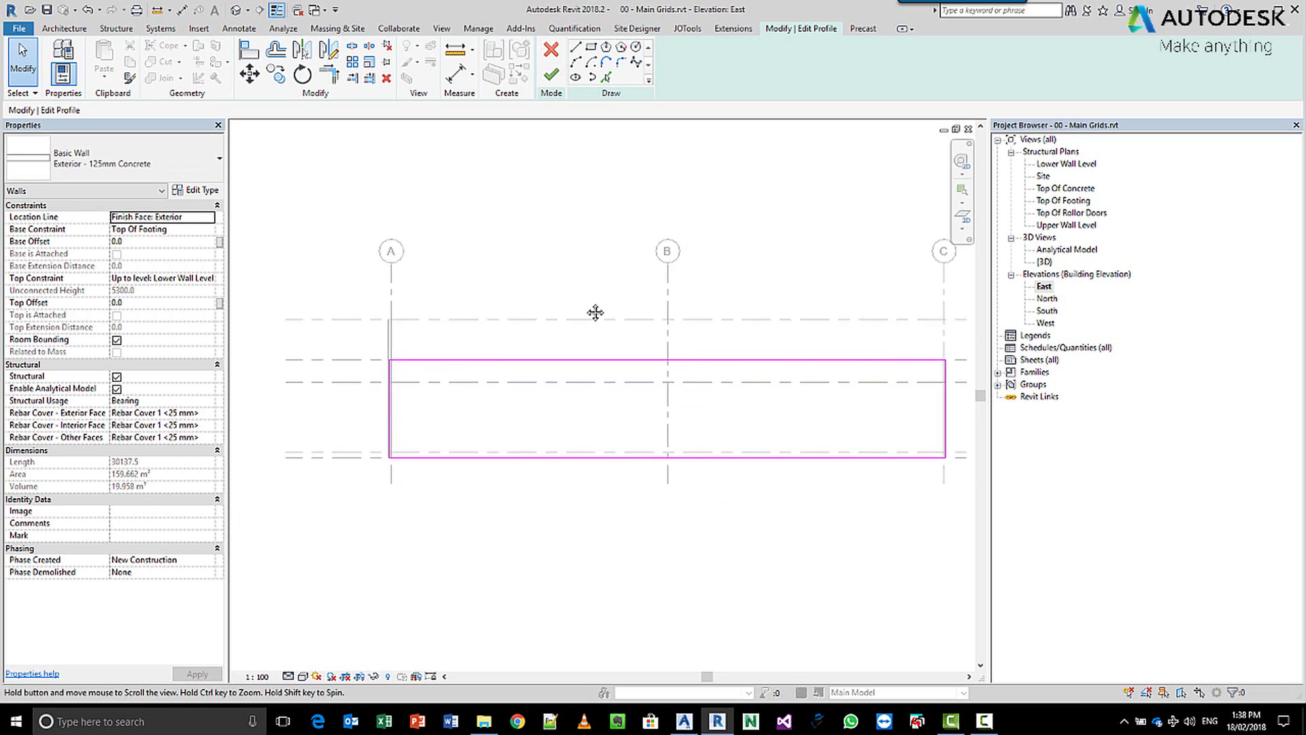
pyautogui.click(365, 378)
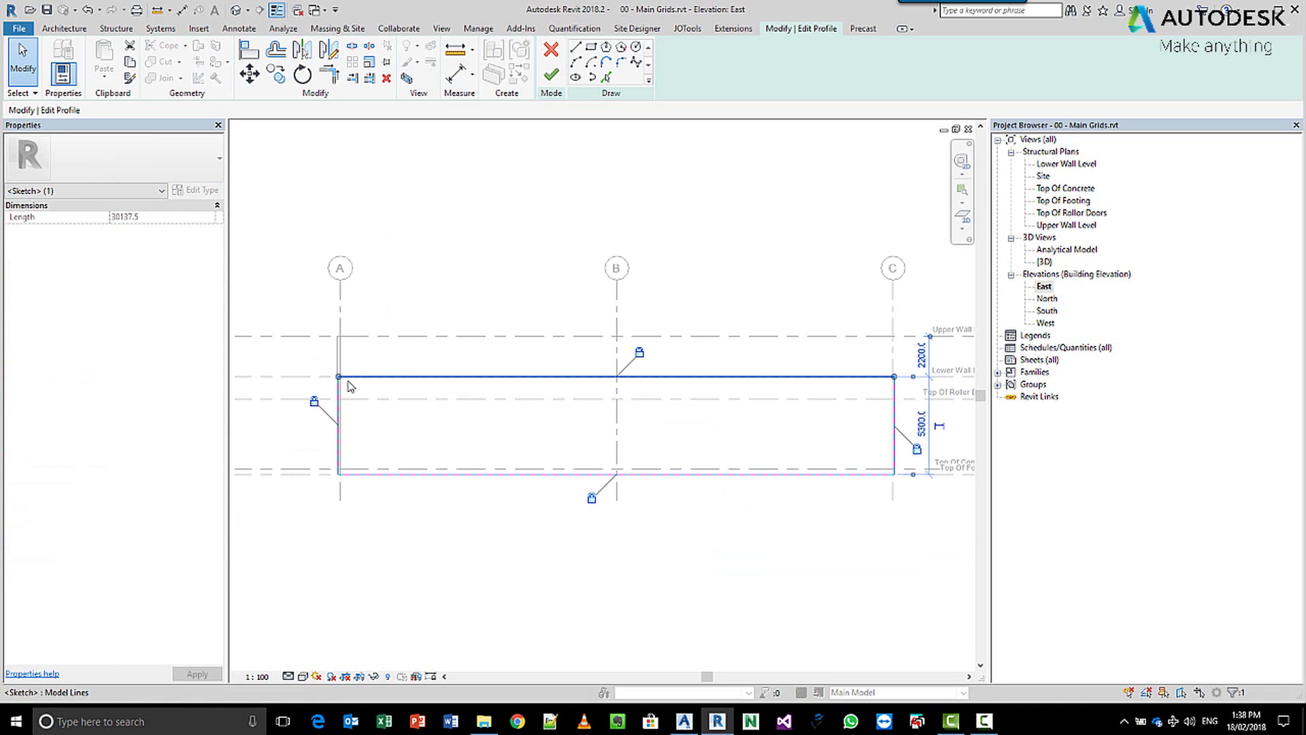
pyautogui.moveTo(339, 376); pyautogui.dragTo(333, 339)
pyautogui.scroll(4, 335, 338)
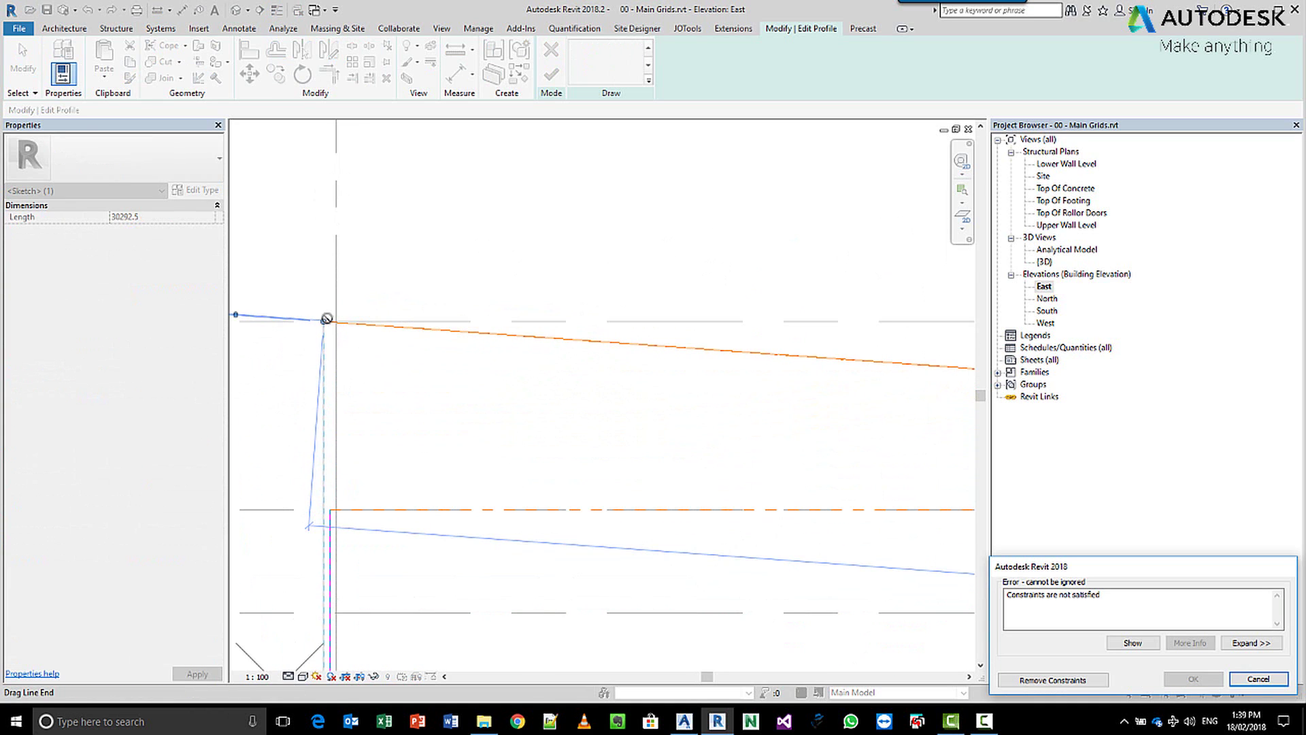
pyautogui.press('Escape')
pyautogui.scroll(-4, 338, 327)
pyautogui.scroll(4, 338, 365)
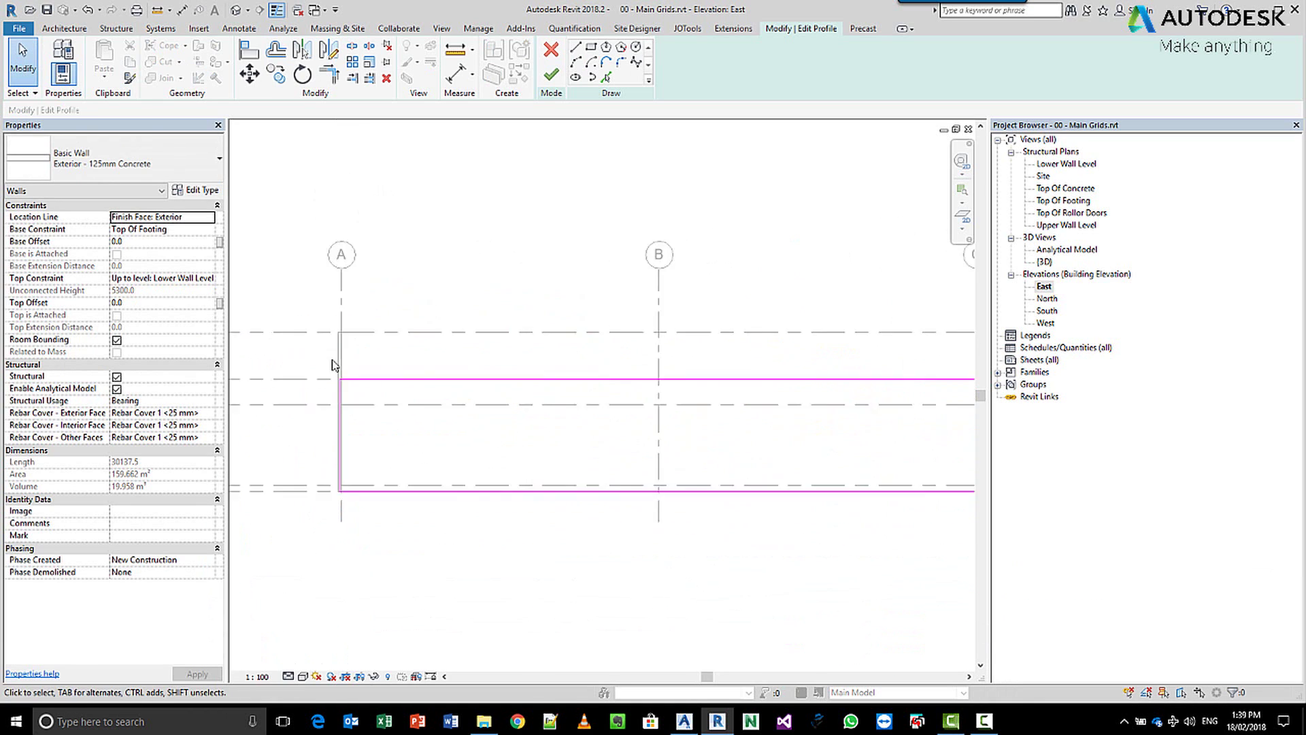
# - Raise the left profile line and the top line's left end at grid A, removing blocking constraints
pyautogui.click(345, 422)
pyautogui.moveTo(345, 395); pyautogui.dragTo(345, 312)
pyautogui.click(411, 361)
pyautogui.click(348, 394)
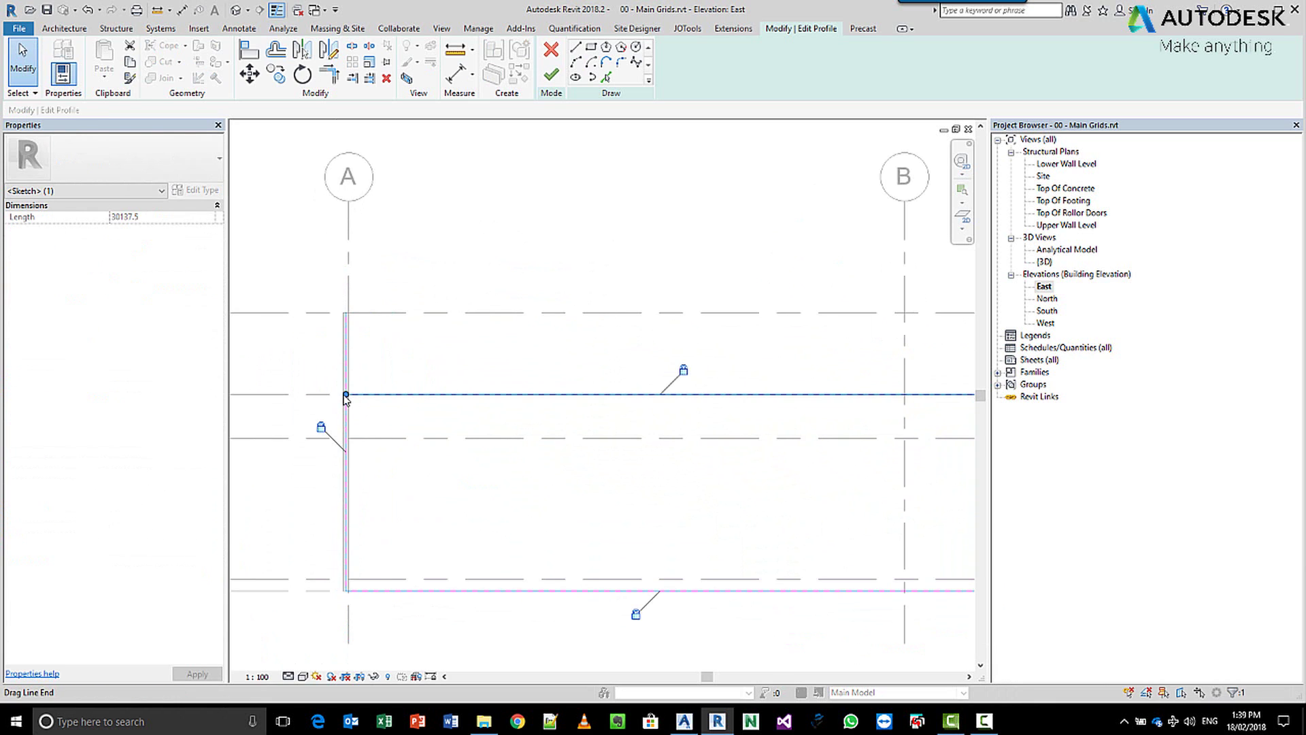
pyautogui.moveTo(347, 394)
pyautogui.mouseDown()
pyautogui.moveTo(332, 349)
pyautogui.moveTo(346, 312)
pyautogui.mouseUp()
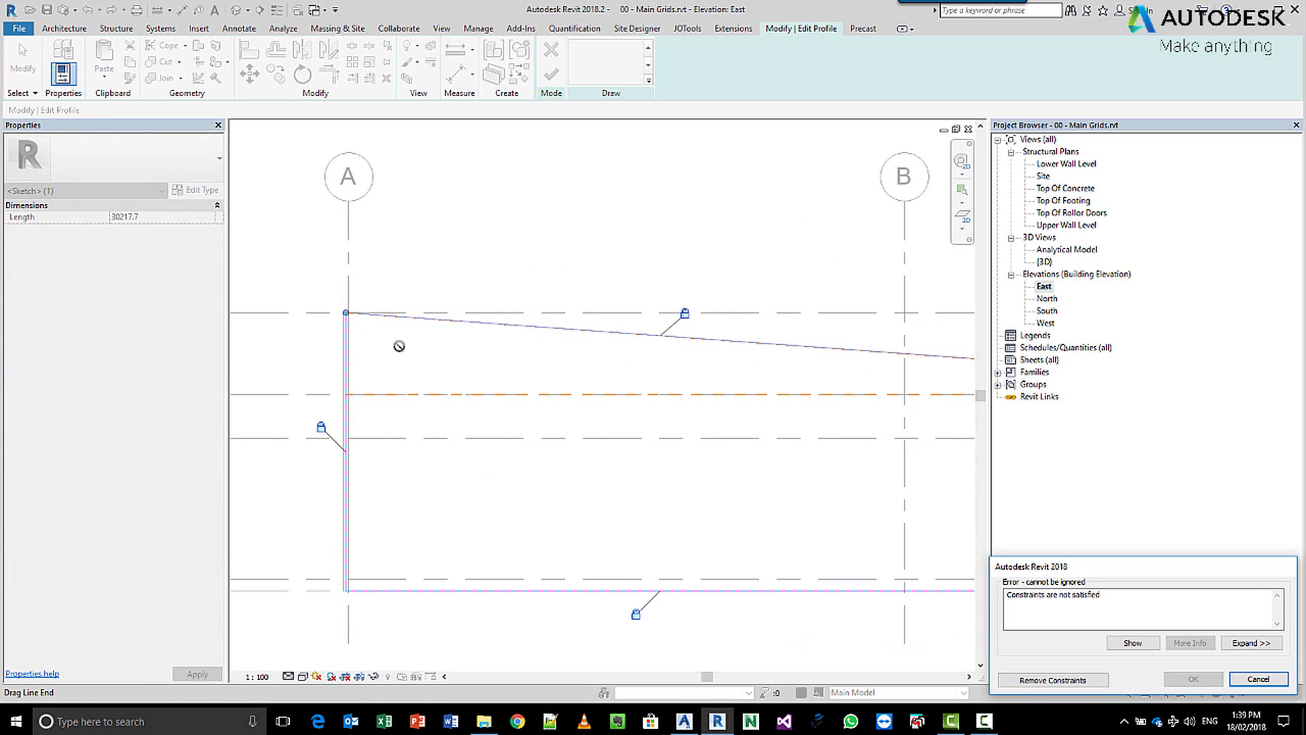
pyautogui.click(1089, 680)
pyautogui.click(419, 339)
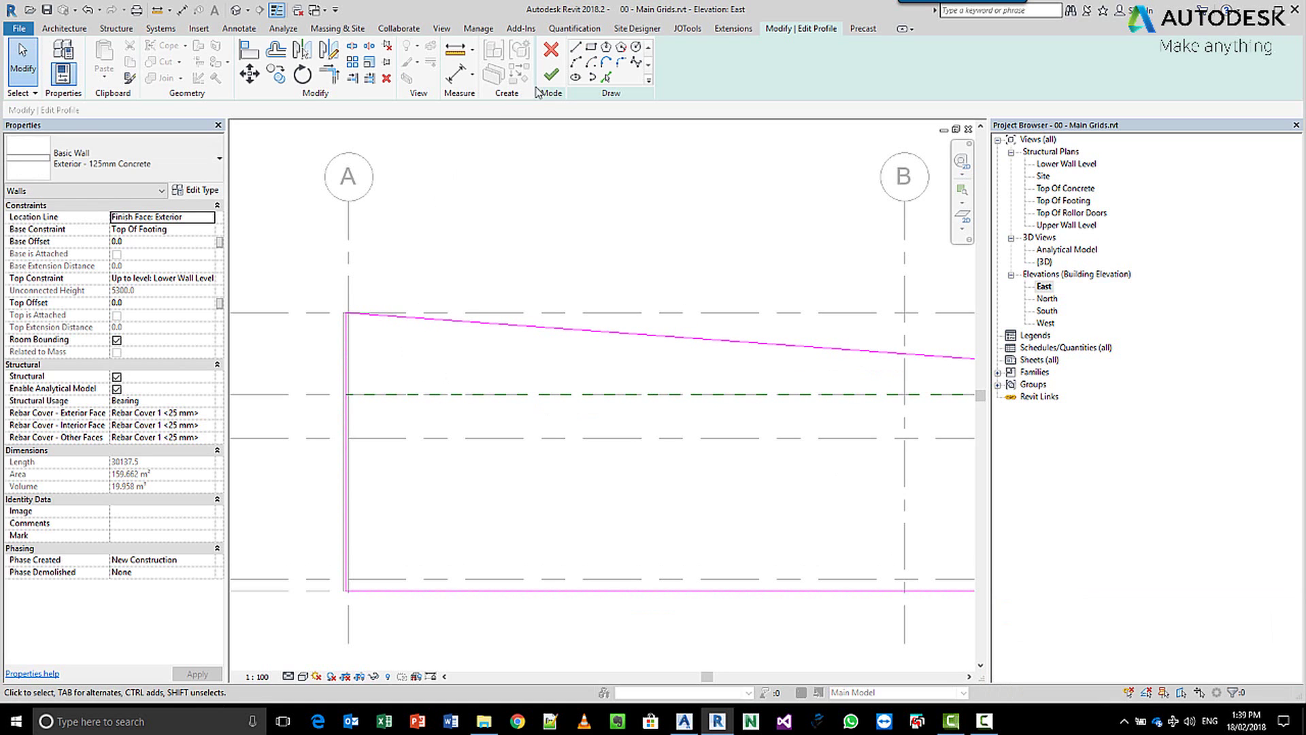
# - Finish the profile edit and pan the East elevation to check the slope toward grids B and C
pyautogui.click(551, 73)
pyautogui.click(467, 281)
pyautogui.scroll(-2, 467, 282)
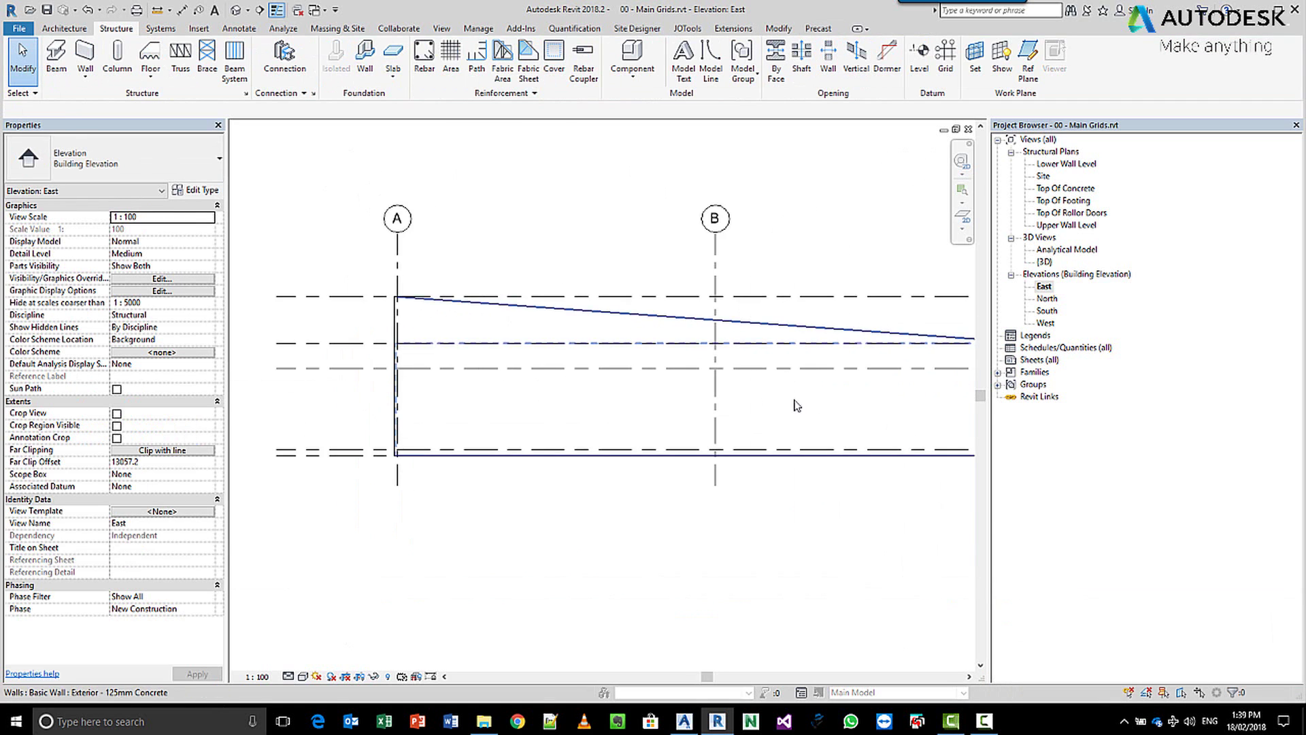
pyautogui.moveTo(773, 400); pyautogui.dragTo(573, 369, button='middle')
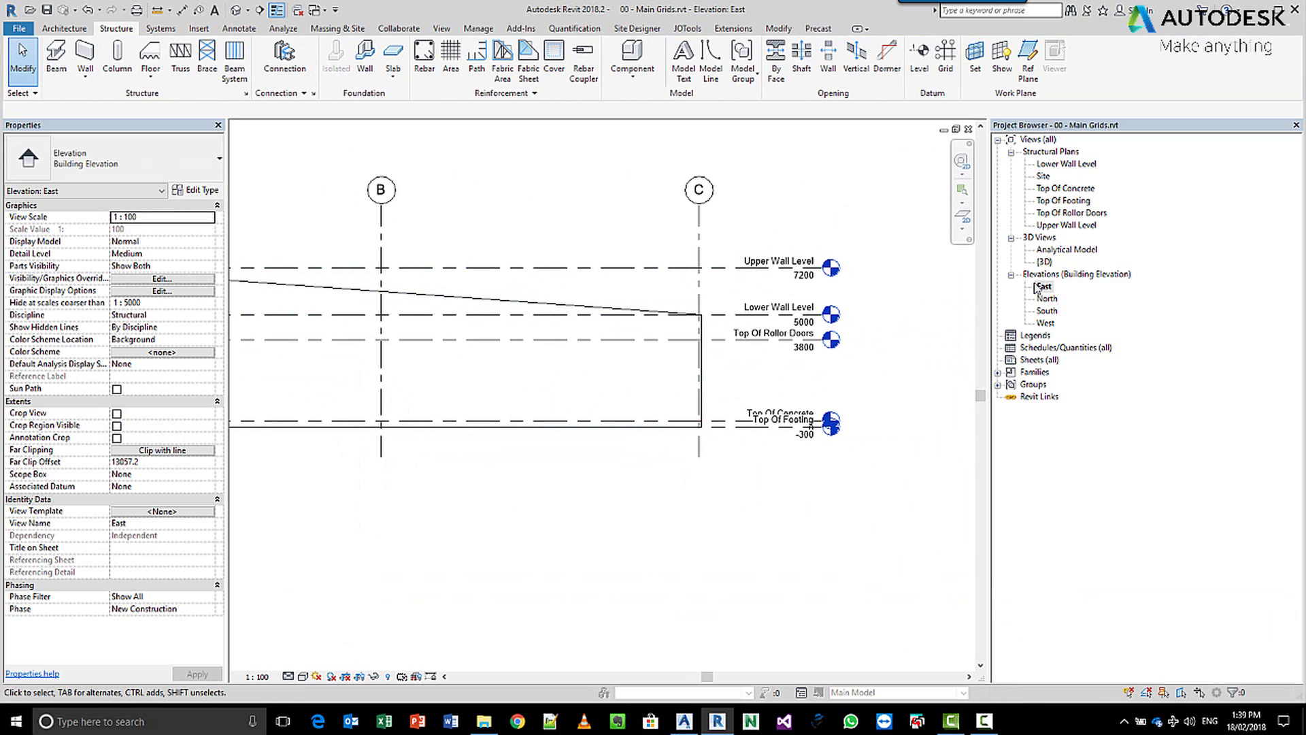
# - Open the 3D view to review the four perimeter walls
pyautogui.doubleClick(1043, 262)
pyautogui.scroll(2, 734, 388)
pyautogui.moveTo(527, 431); pyautogui.dragTo(629, 423, button='middle')
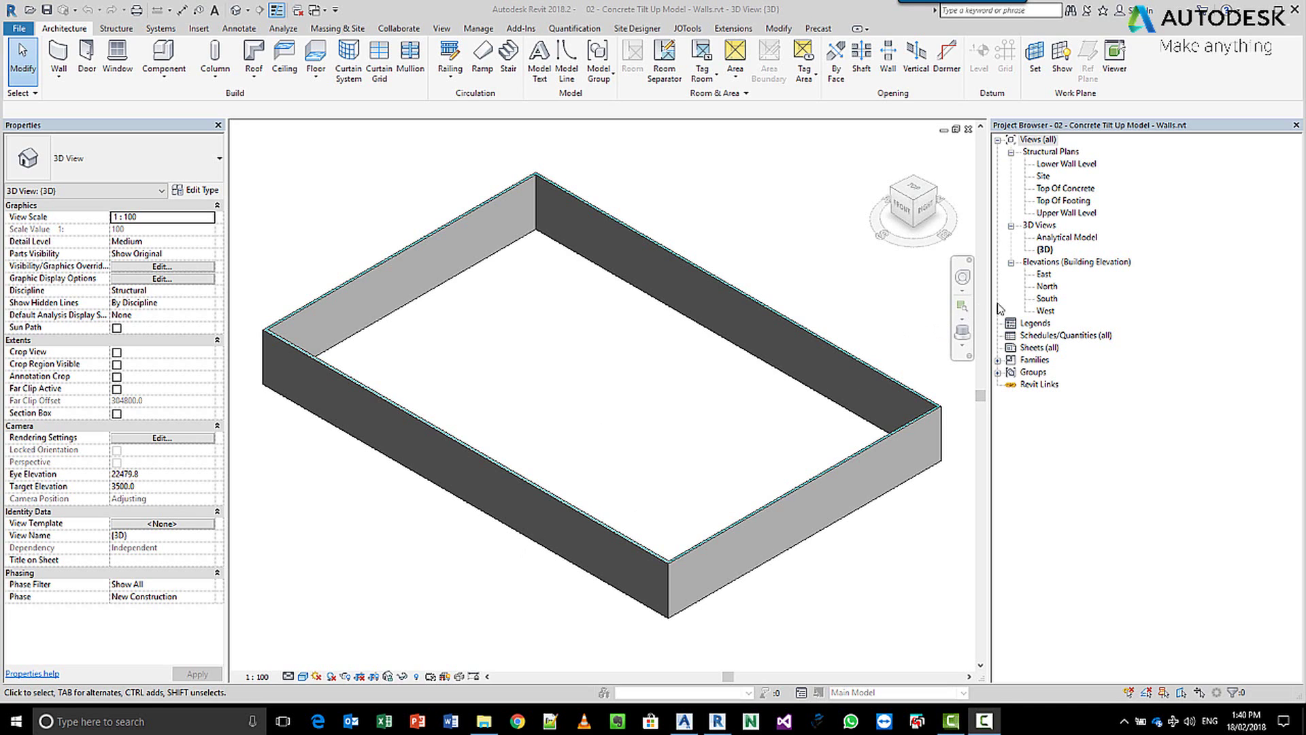
# - In the North elevation, cut a rectangular wall opening into the north wall between grids 5 and 4
pyautogui.doubleClick(1048, 286)
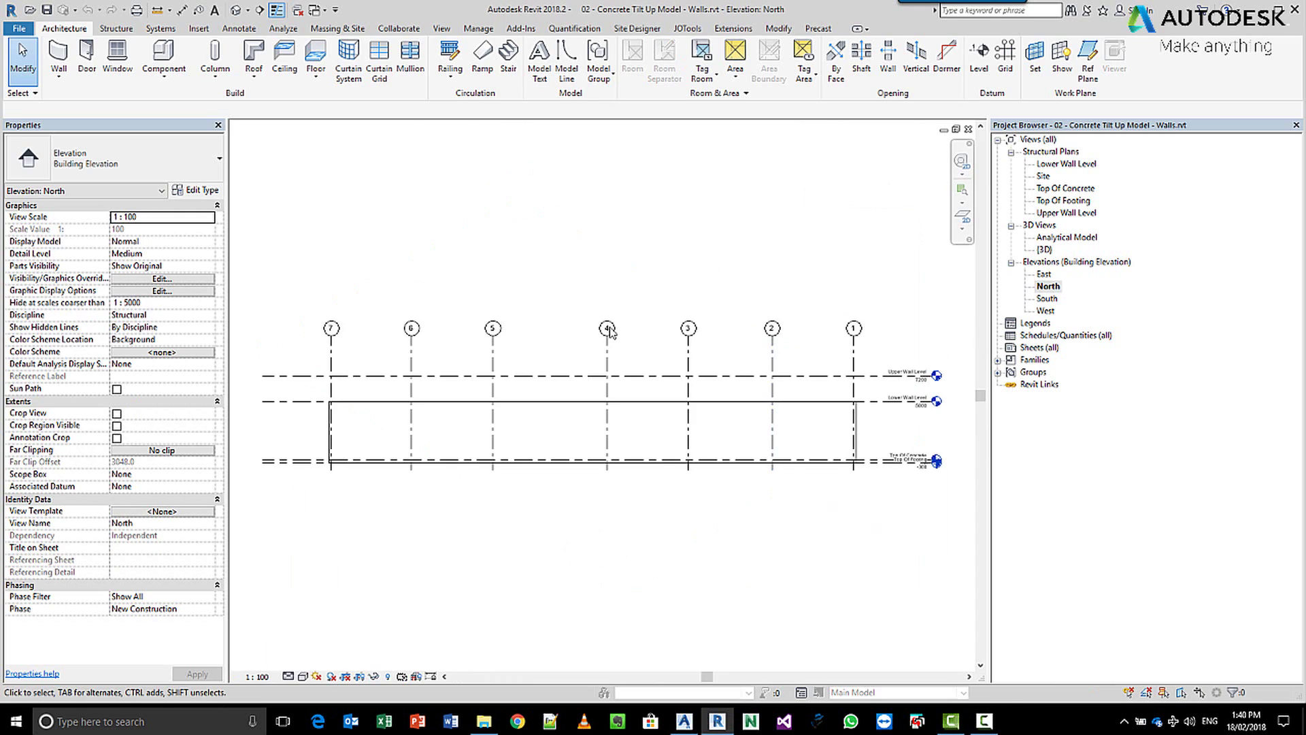
pyautogui.scroll(2, 473, 447)
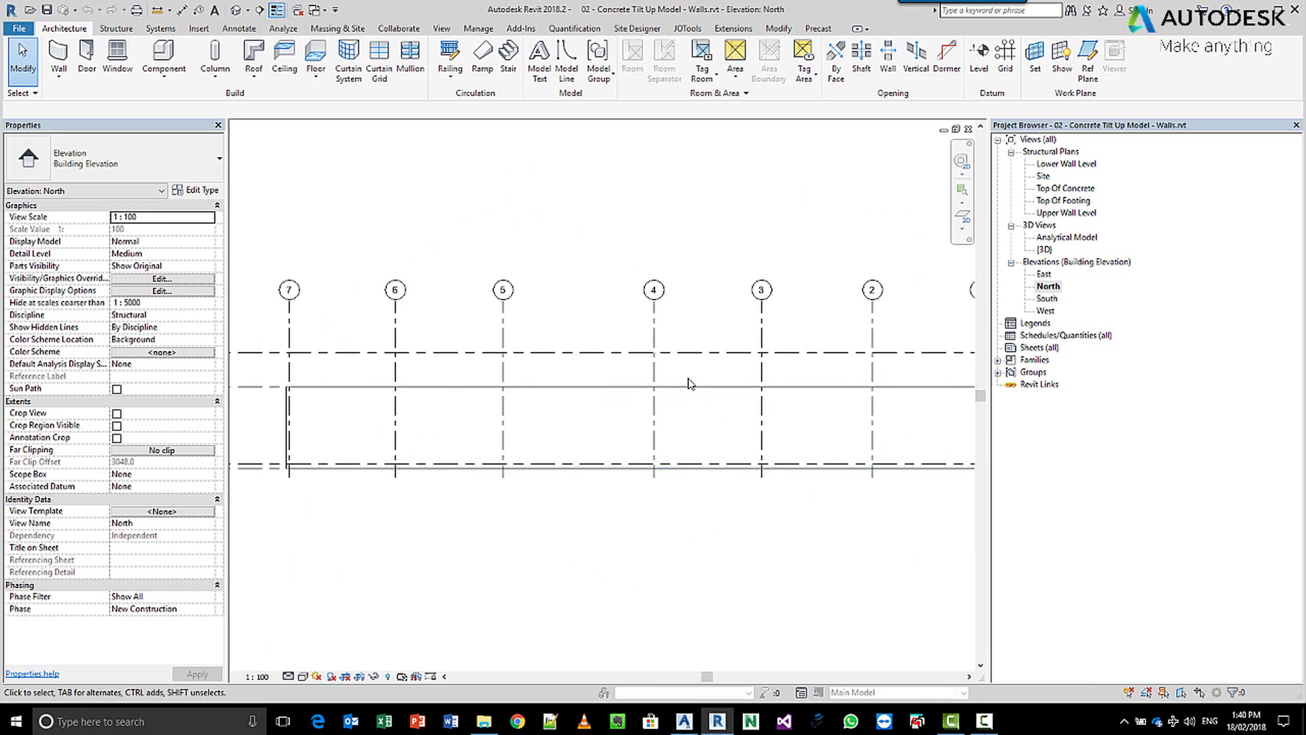
pyautogui.click(888, 58)
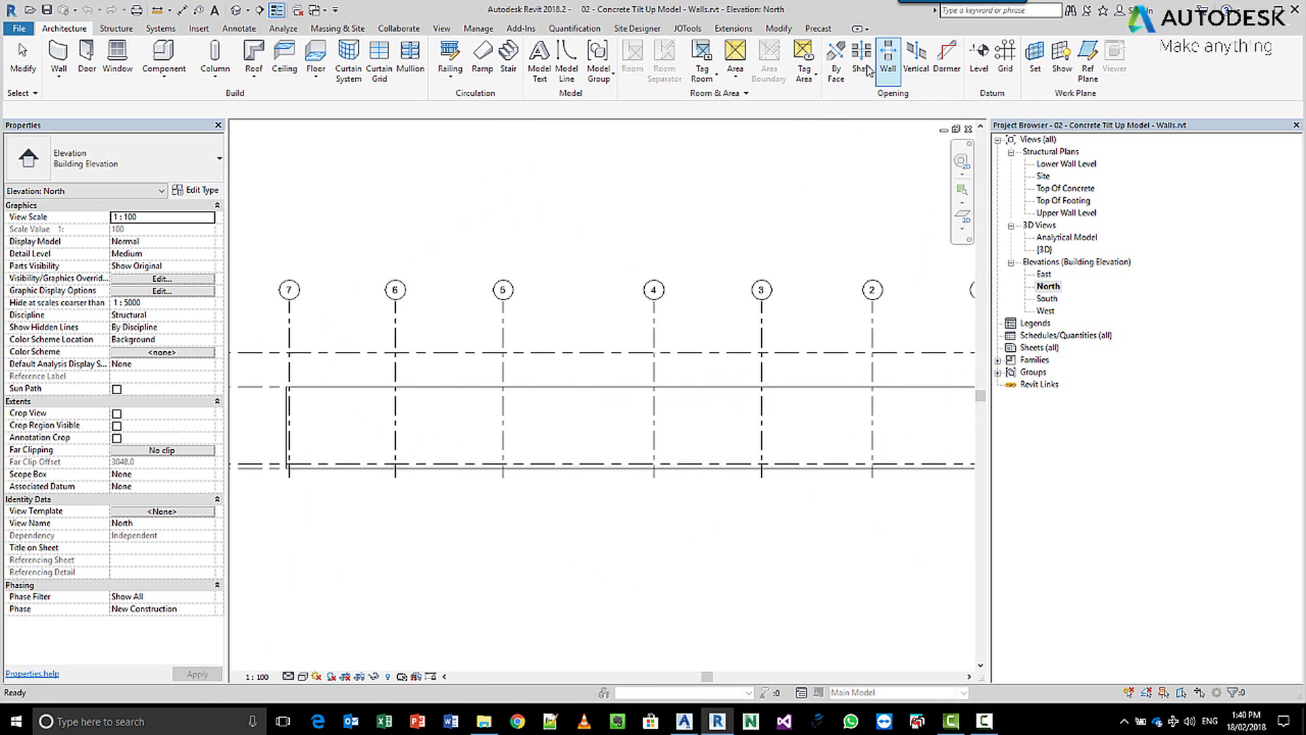
pyautogui.click(526, 456)
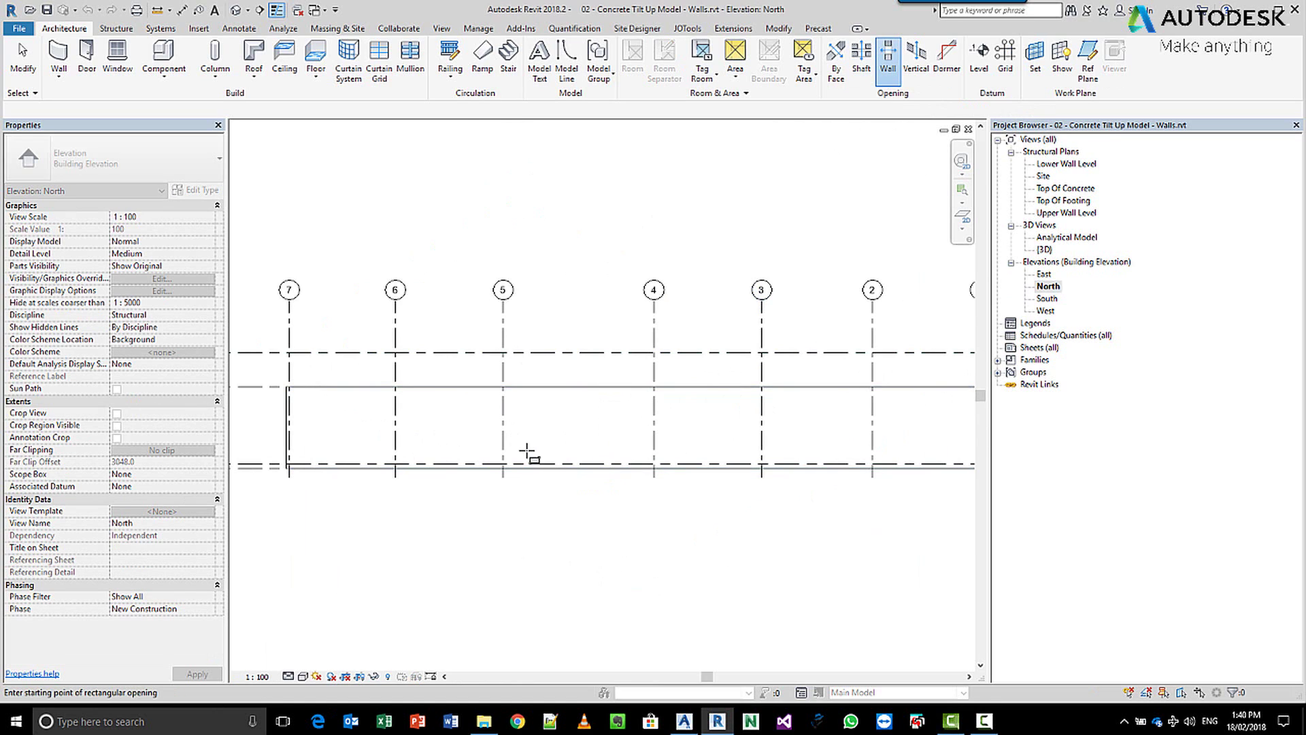
pyautogui.click(521, 402)
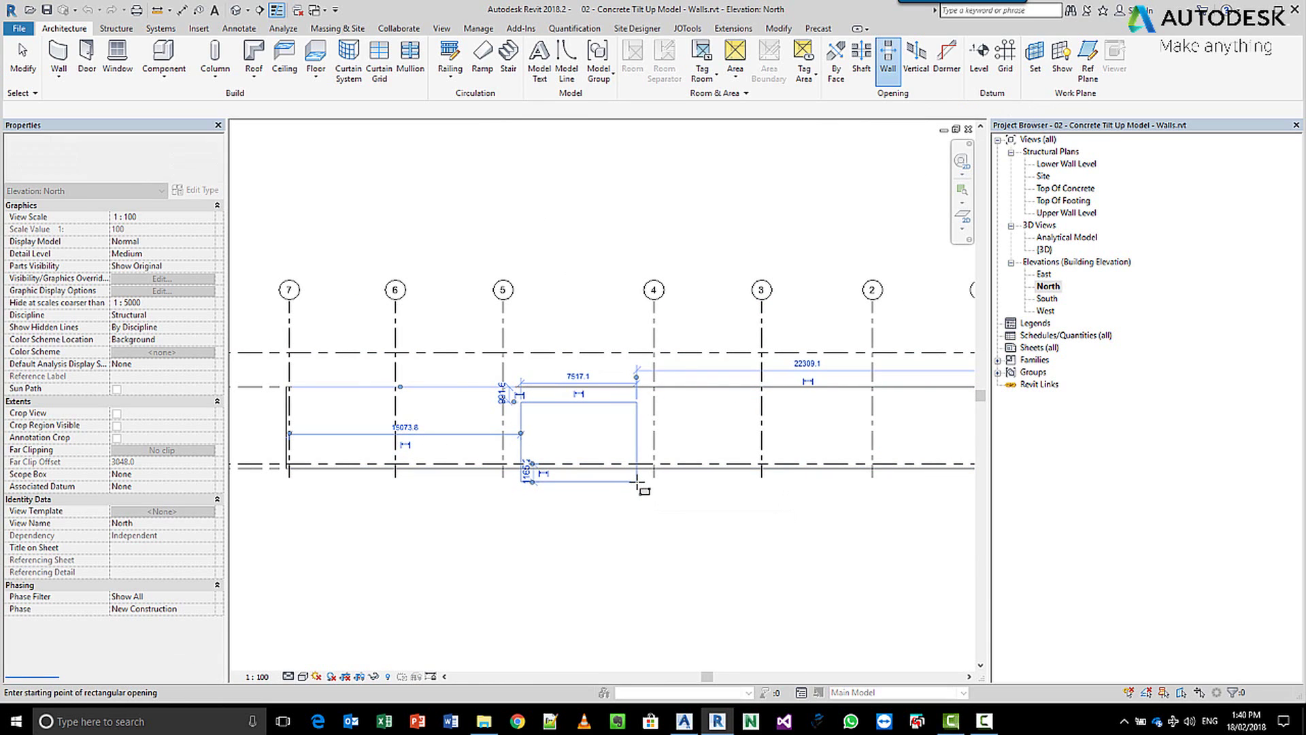
pyautogui.click(637, 482)
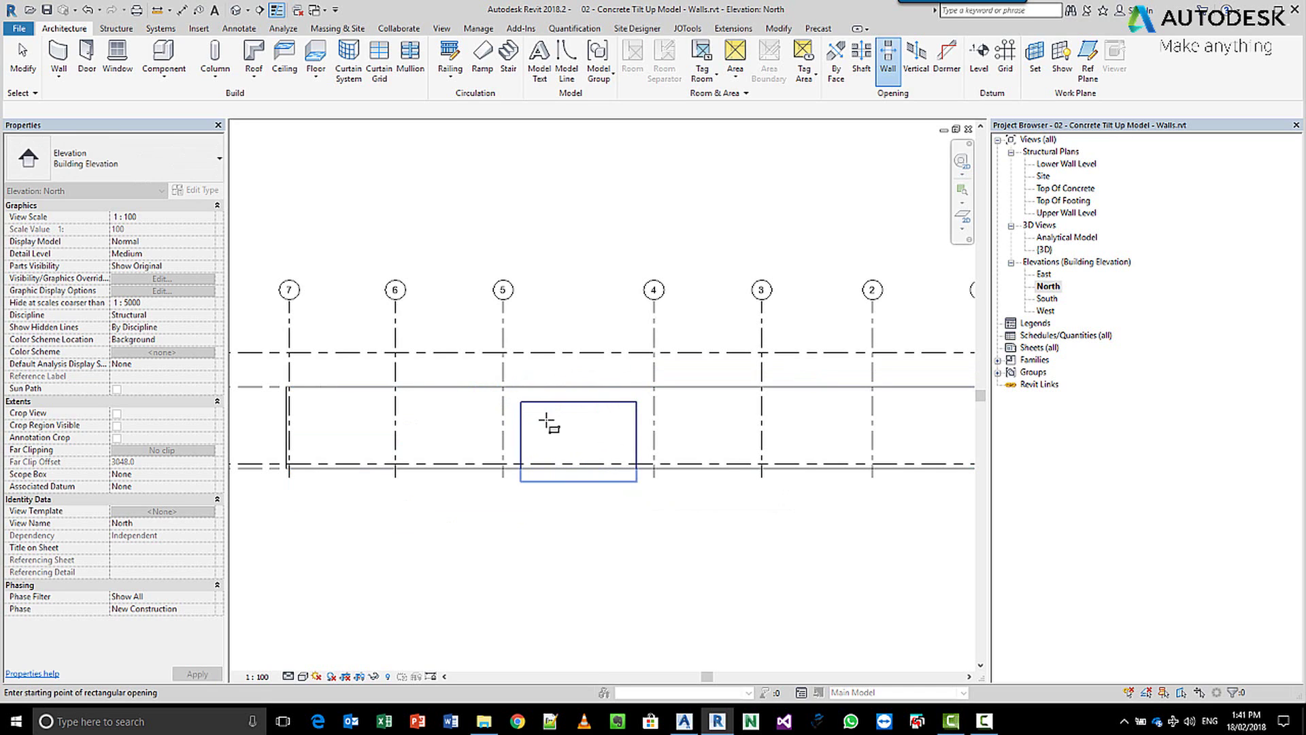
# - Set the opening 1000 below the top of the wall
pyautogui.press('Escape')
pyautogui.click(548, 481)
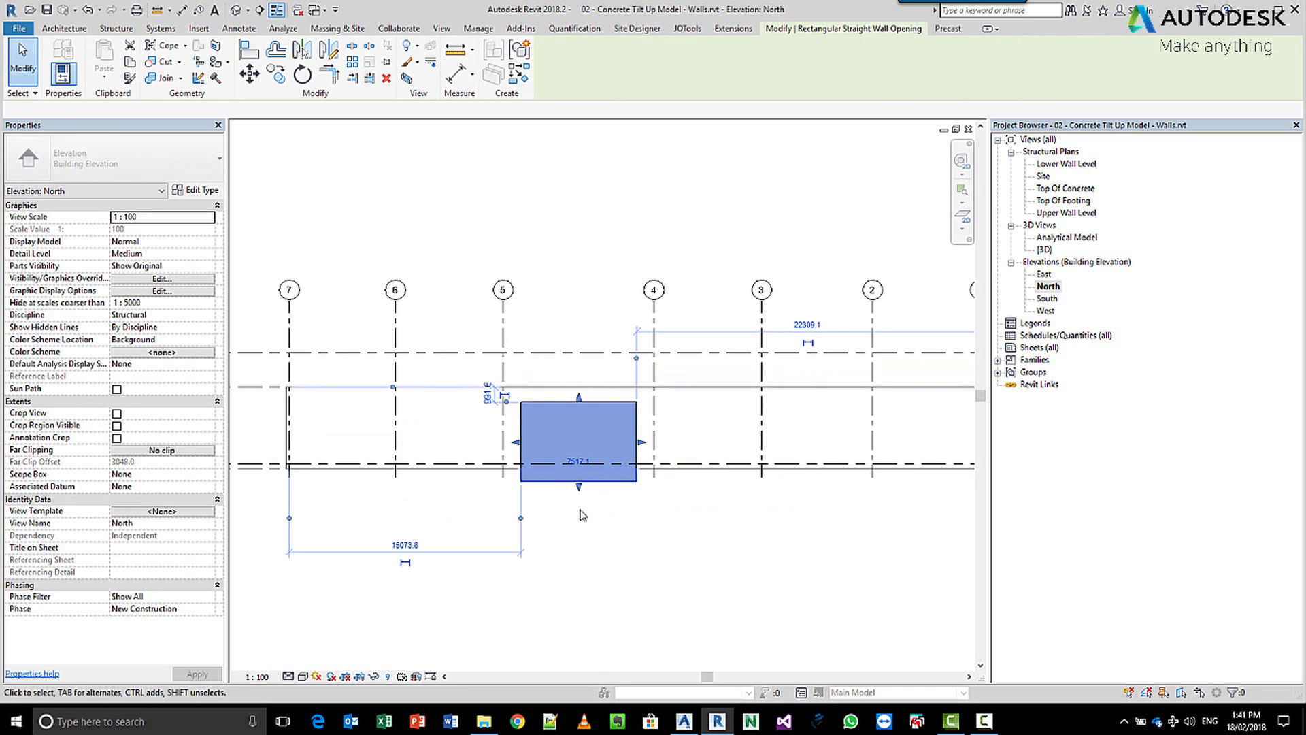
pyautogui.click(488, 393)
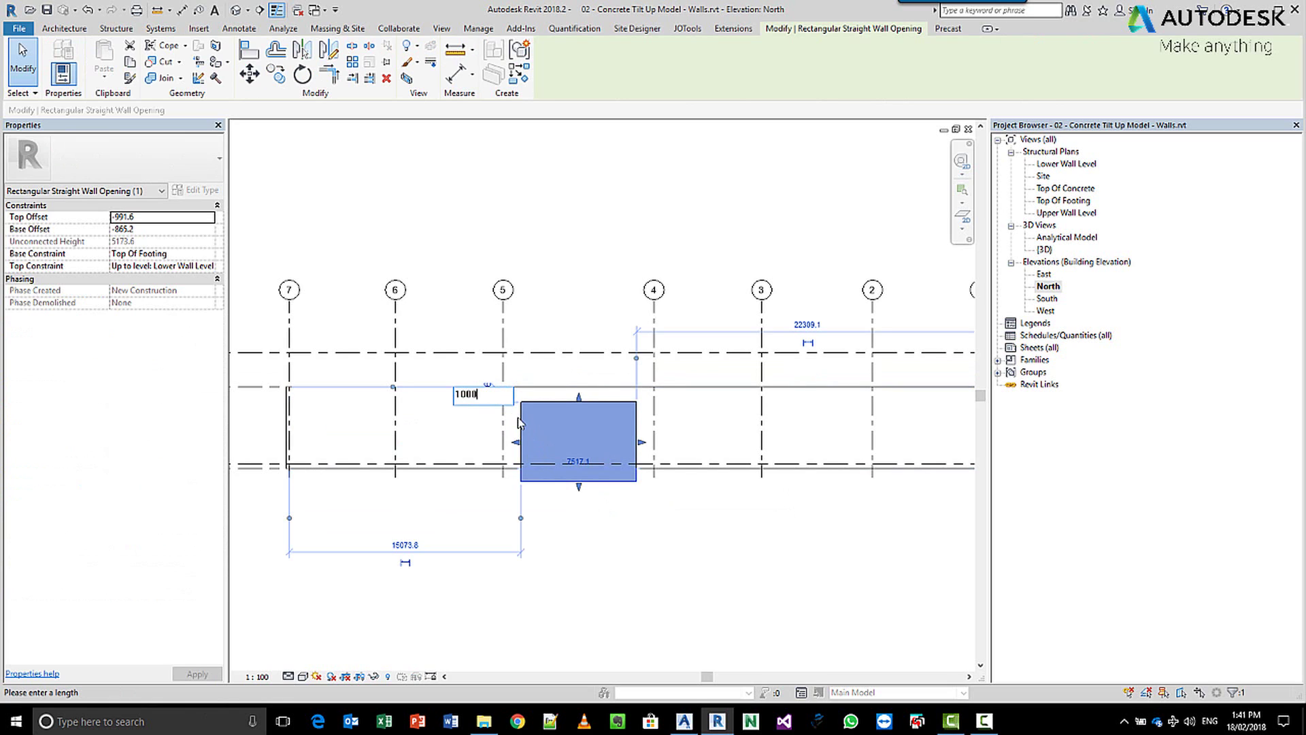
pyautogui.press('Return')
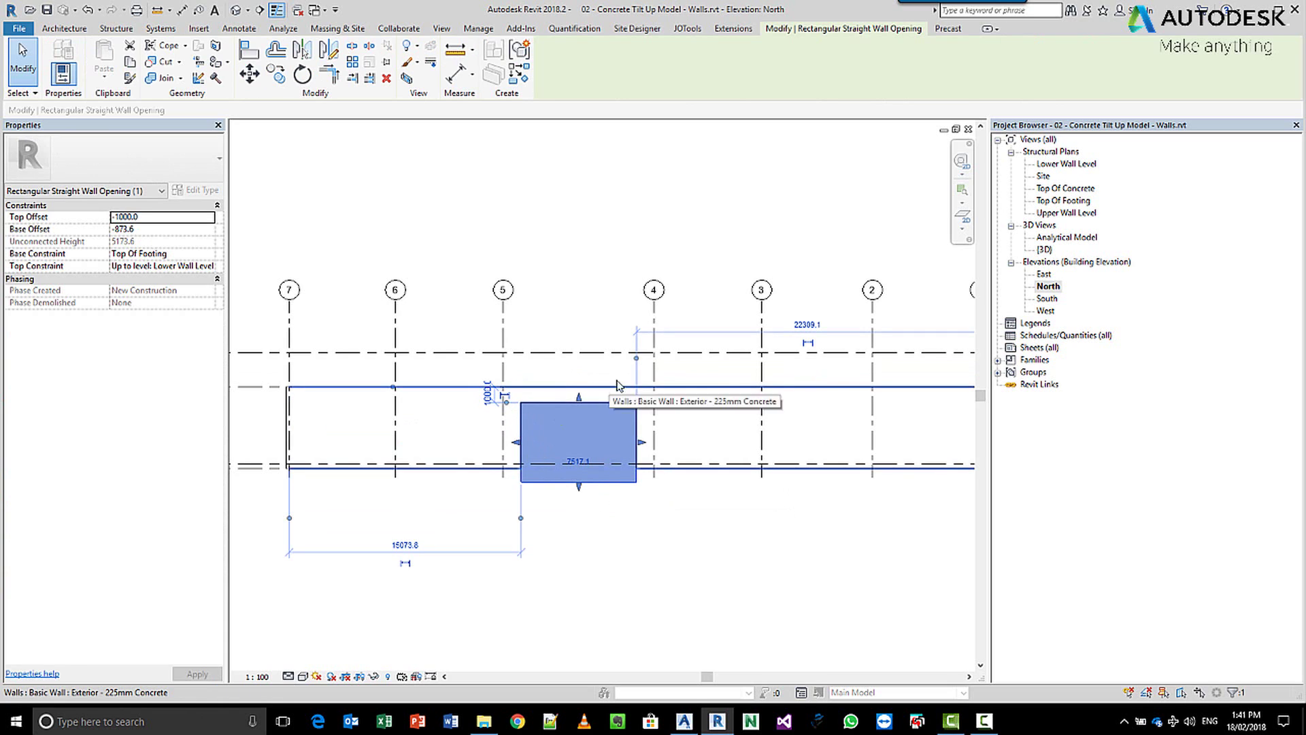
# - Dimension the opening from grid 4 instead of grid 1 and set that distance to 1000
pyautogui.scroll(-3, 612, 371)
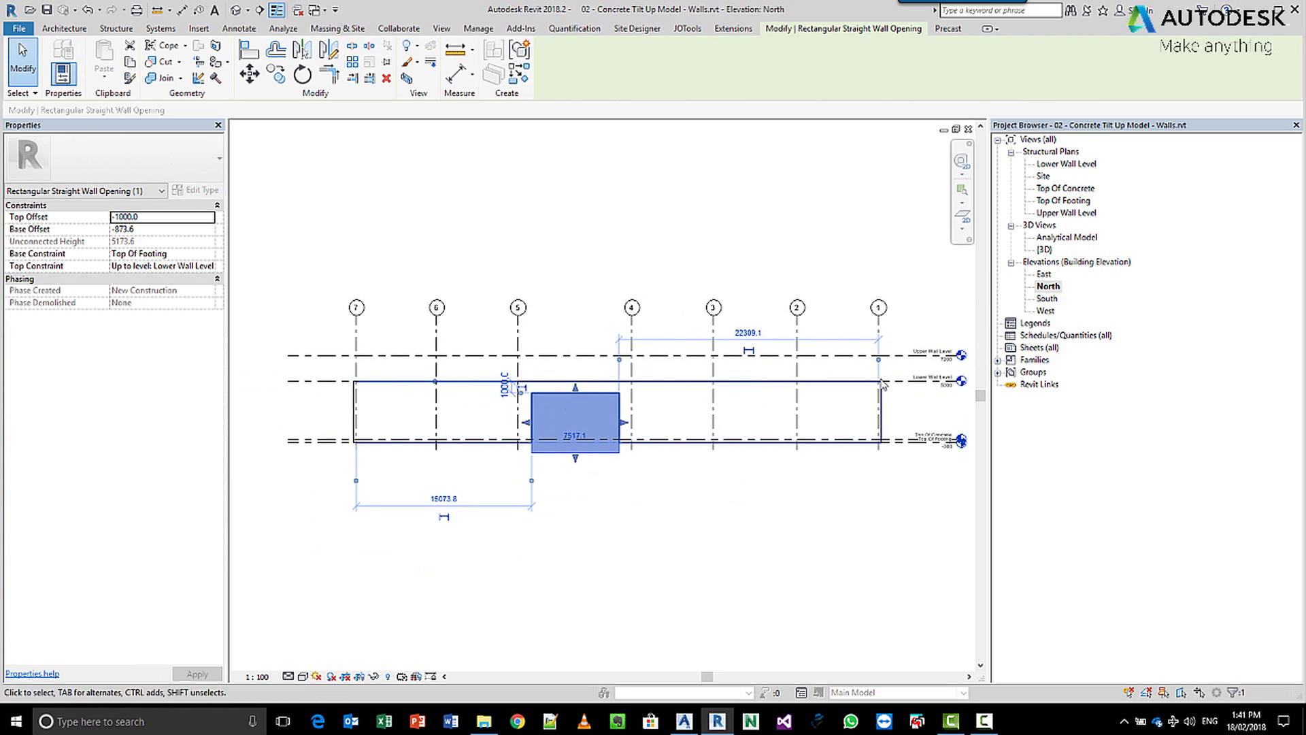
pyautogui.moveTo(878, 360); pyautogui.dragTo(635, 377)
pyautogui.scroll(2, 612, 347)
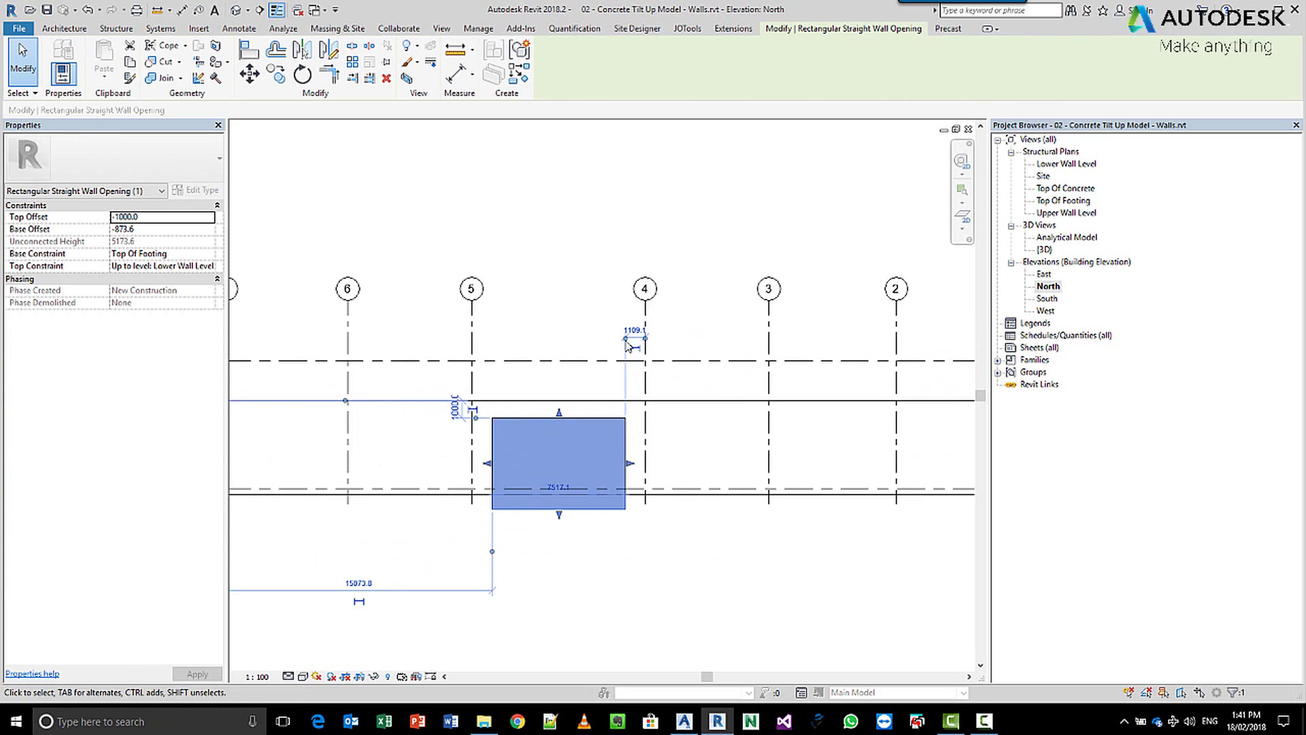
pyautogui.click(636, 326)
pyautogui.write('1')
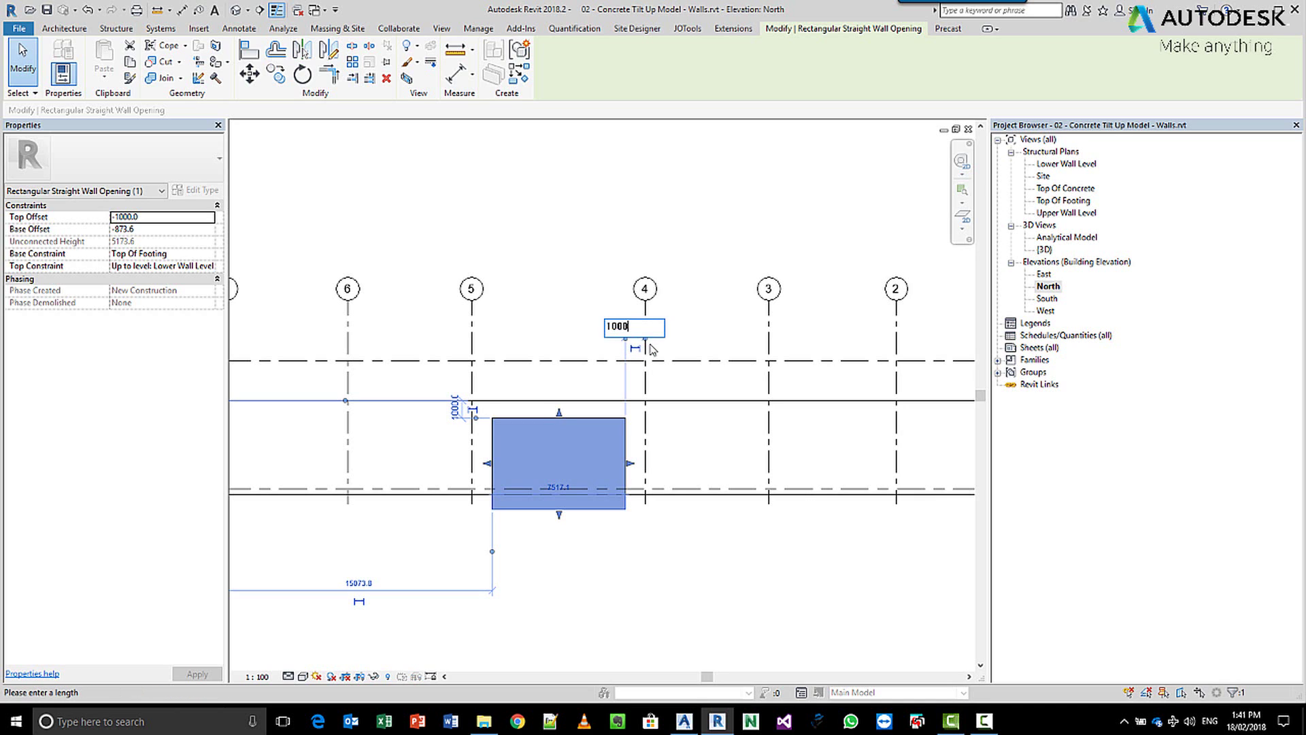
pyautogui.write('000')
pyautogui.press('Return')
# - Dimension the opening from grid 5 instead of grid 7 and set that distance to 1000
pyautogui.scroll(-1, 373, 521)
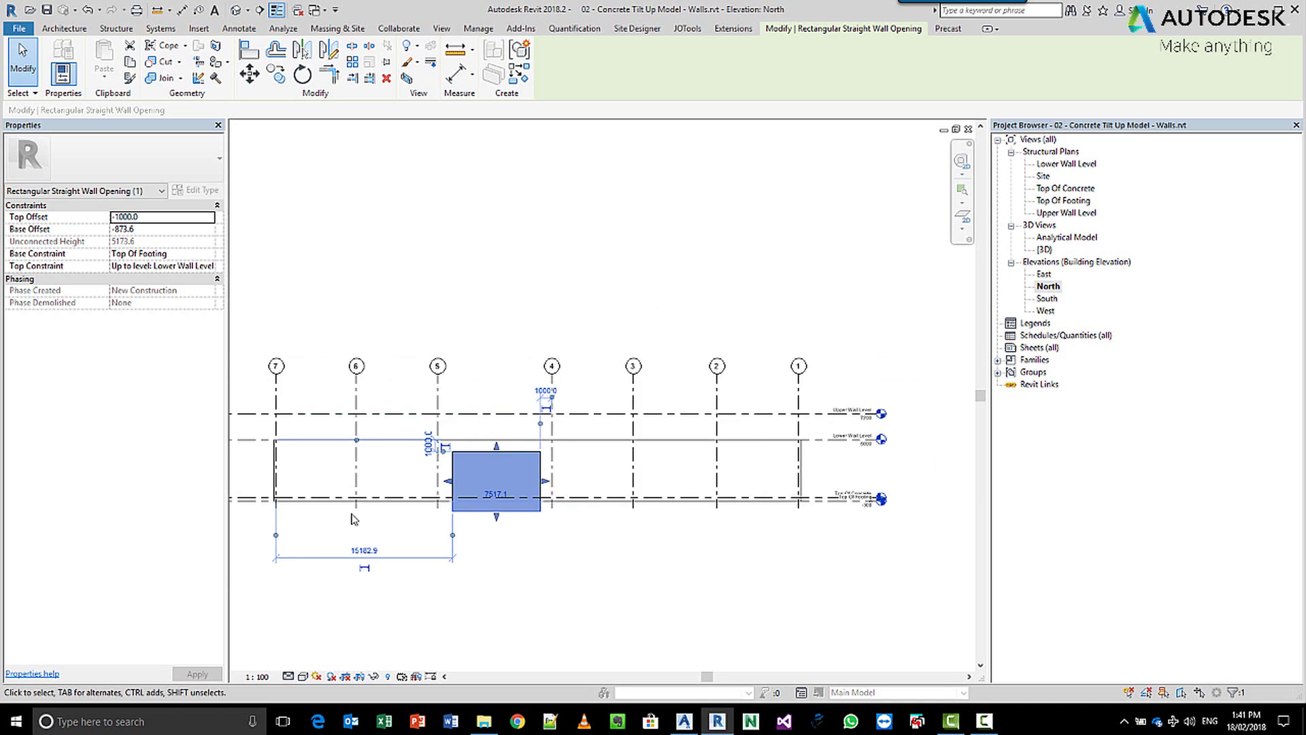
pyautogui.scroll(-1, 367, 524)
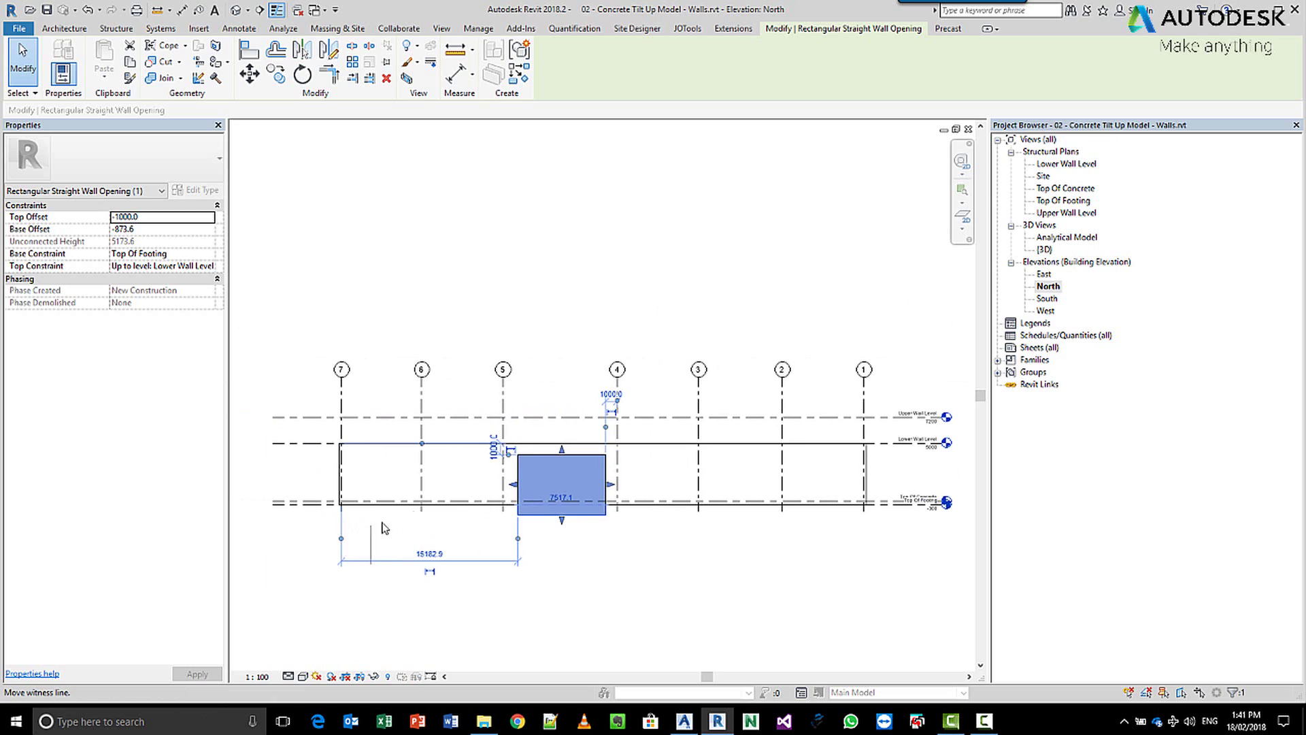
pyautogui.moveTo(394, 523); pyautogui.dragTo(505, 525)
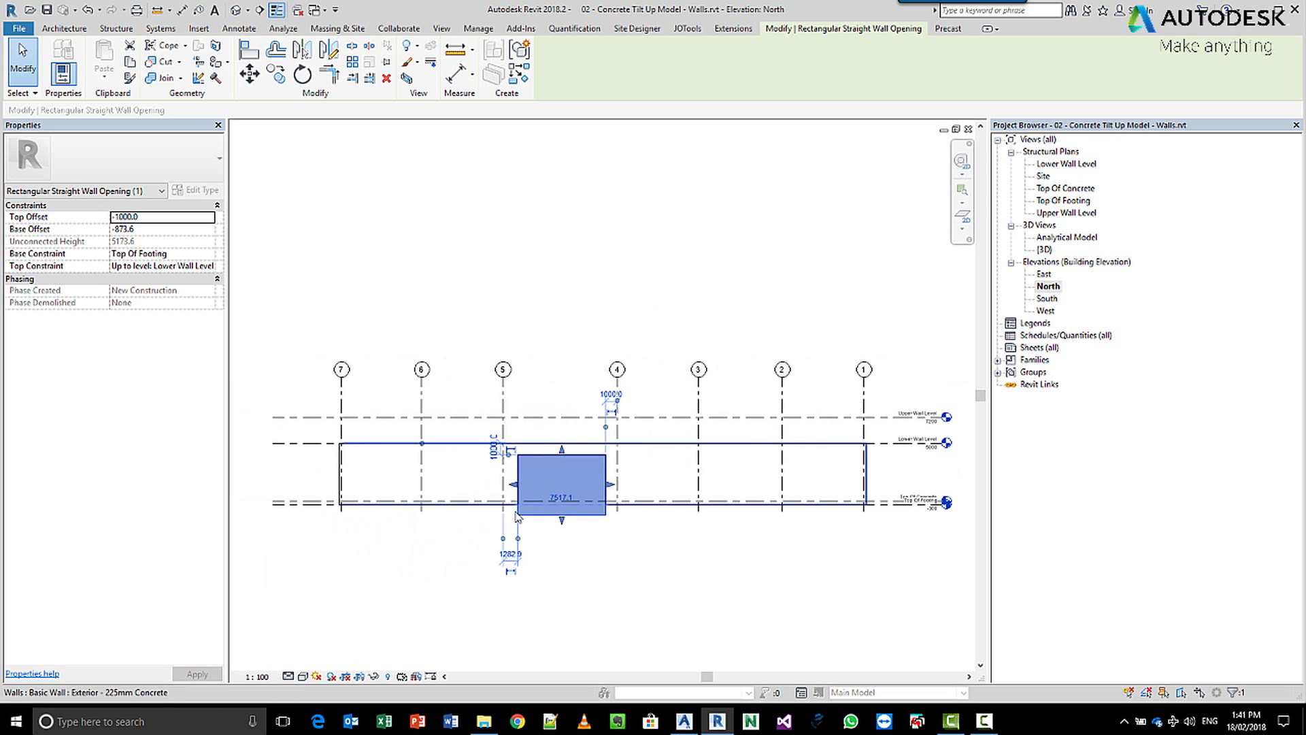
pyautogui.click(511, 556)
pyautogui.write('1000')
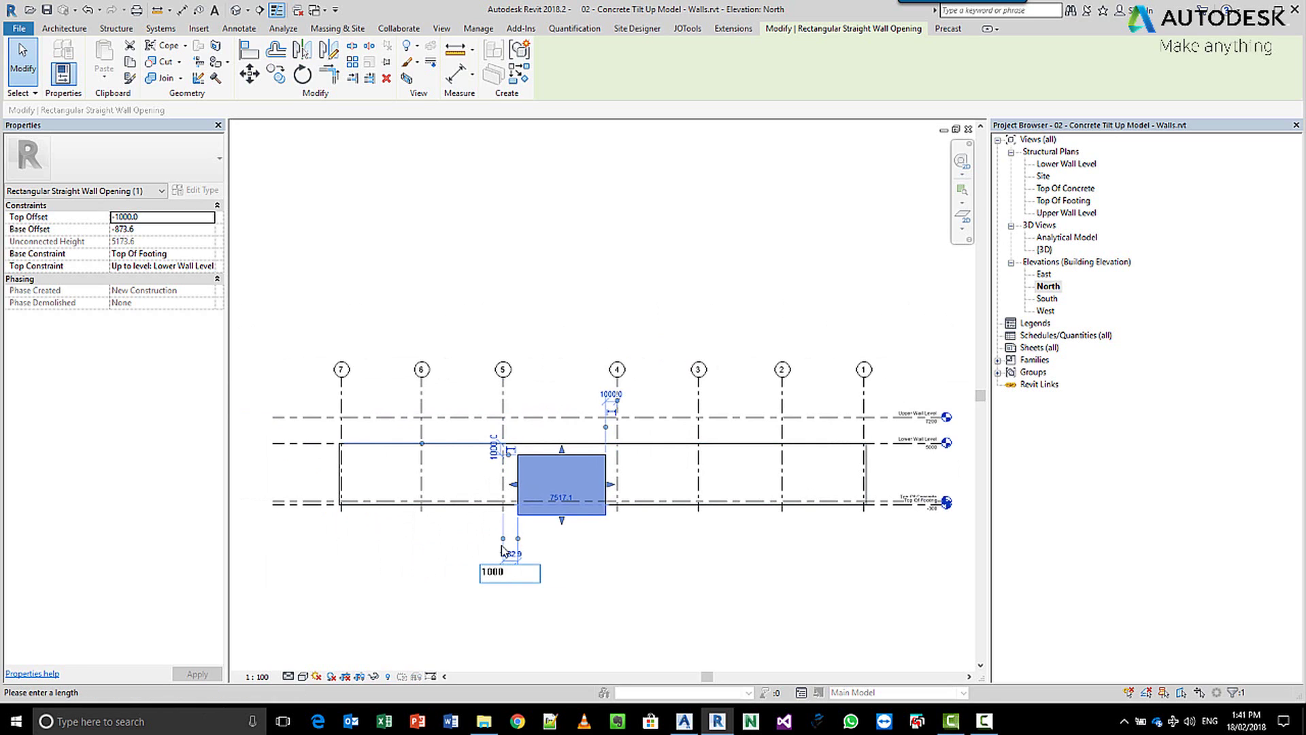
pyautogui.press('Return')
pyautogui.press('Escape')
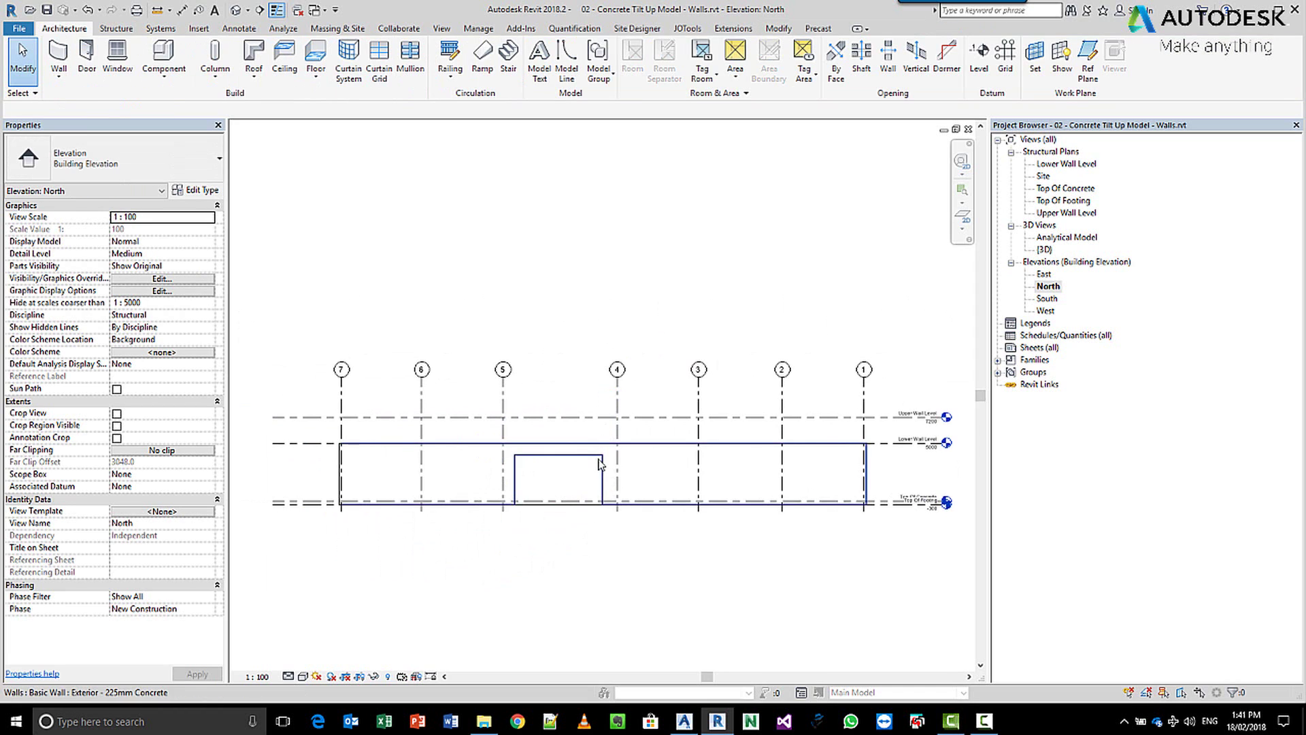
# - Stretch the opening's right edge toward grid 4, widening it to 2500 and leaving 900 to grid 4
pyautogui.scroll(2, 596, 466)
pyautogui.click(590, 496)
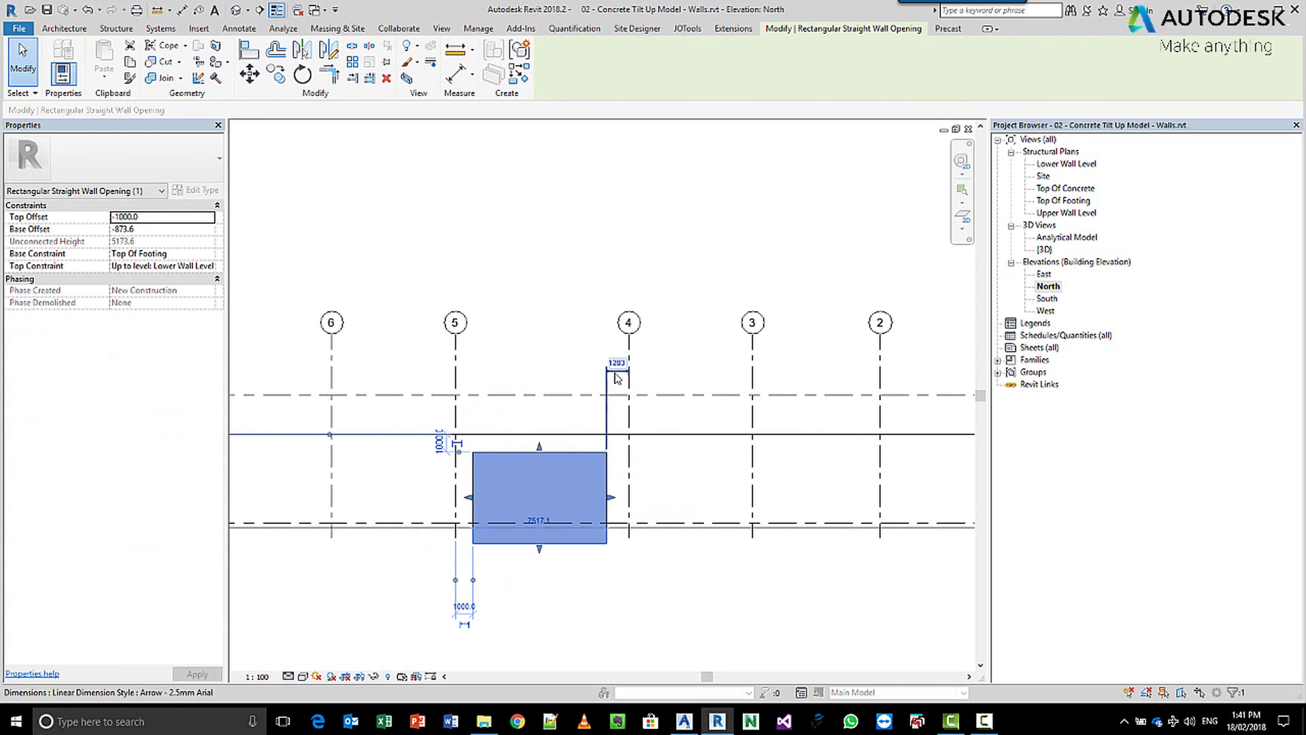
pyautogui.click(620, 366)
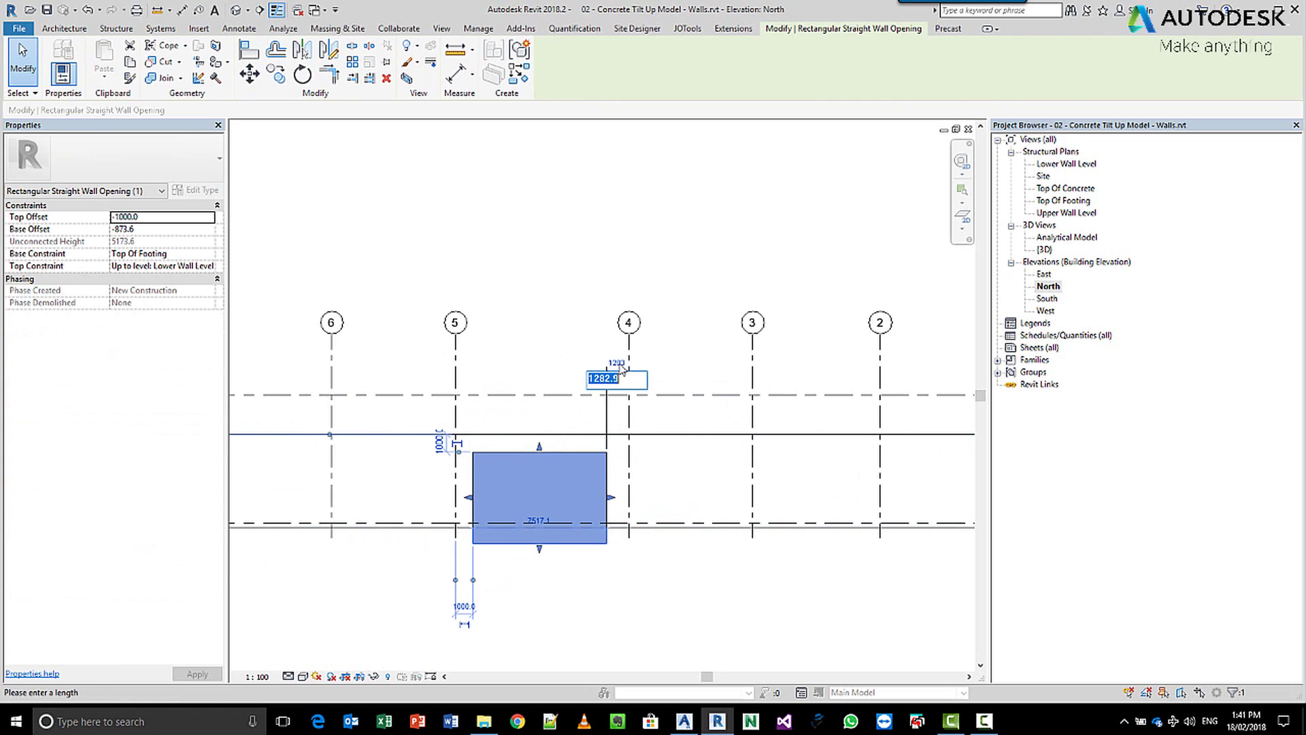
pyautogui.click(611, 500)
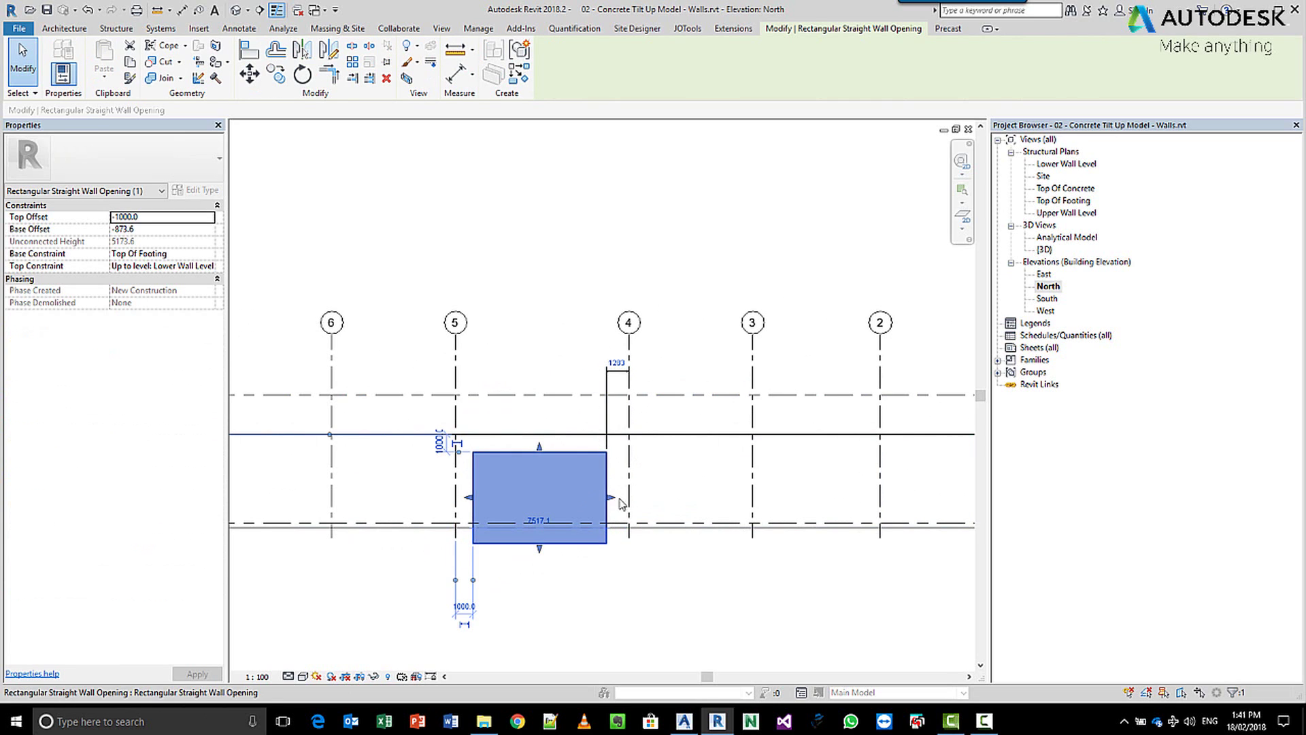
pyautogui.moveTo(611, 500); pyautogui.dragTo(614, 499)
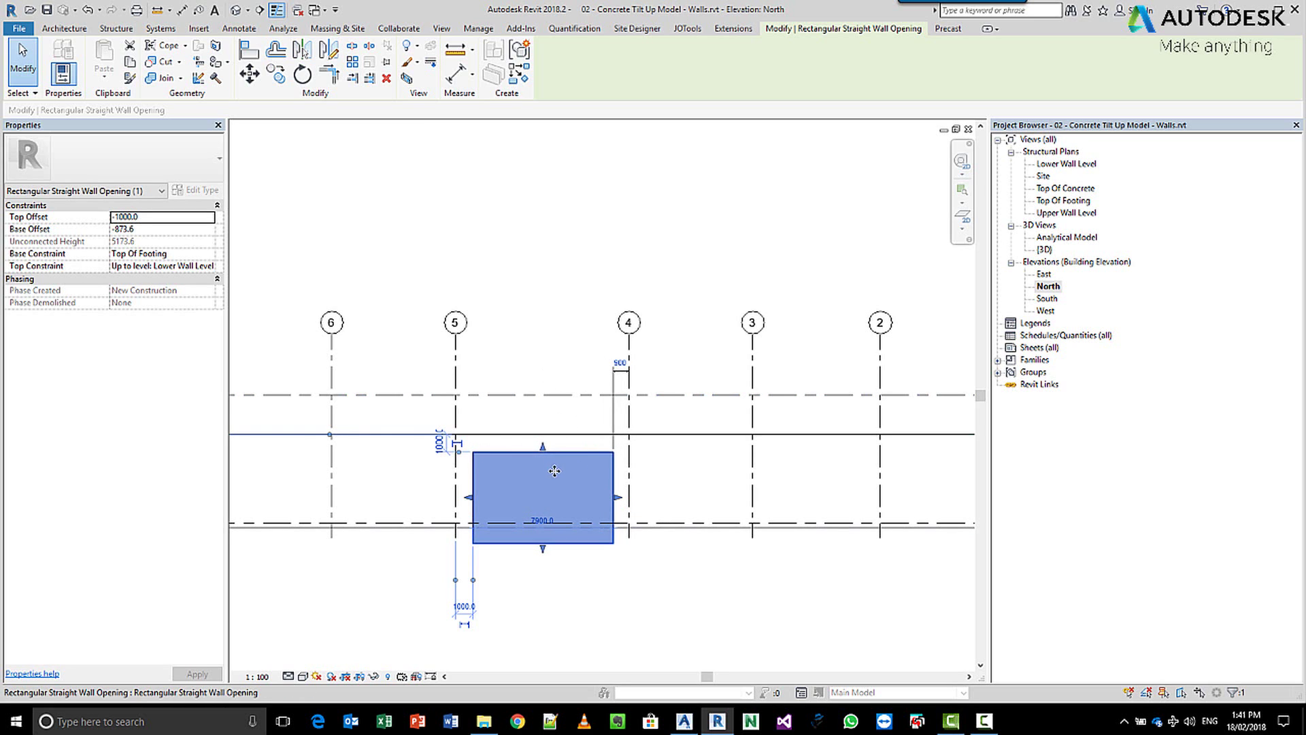
pyautogui.click(601, 591)
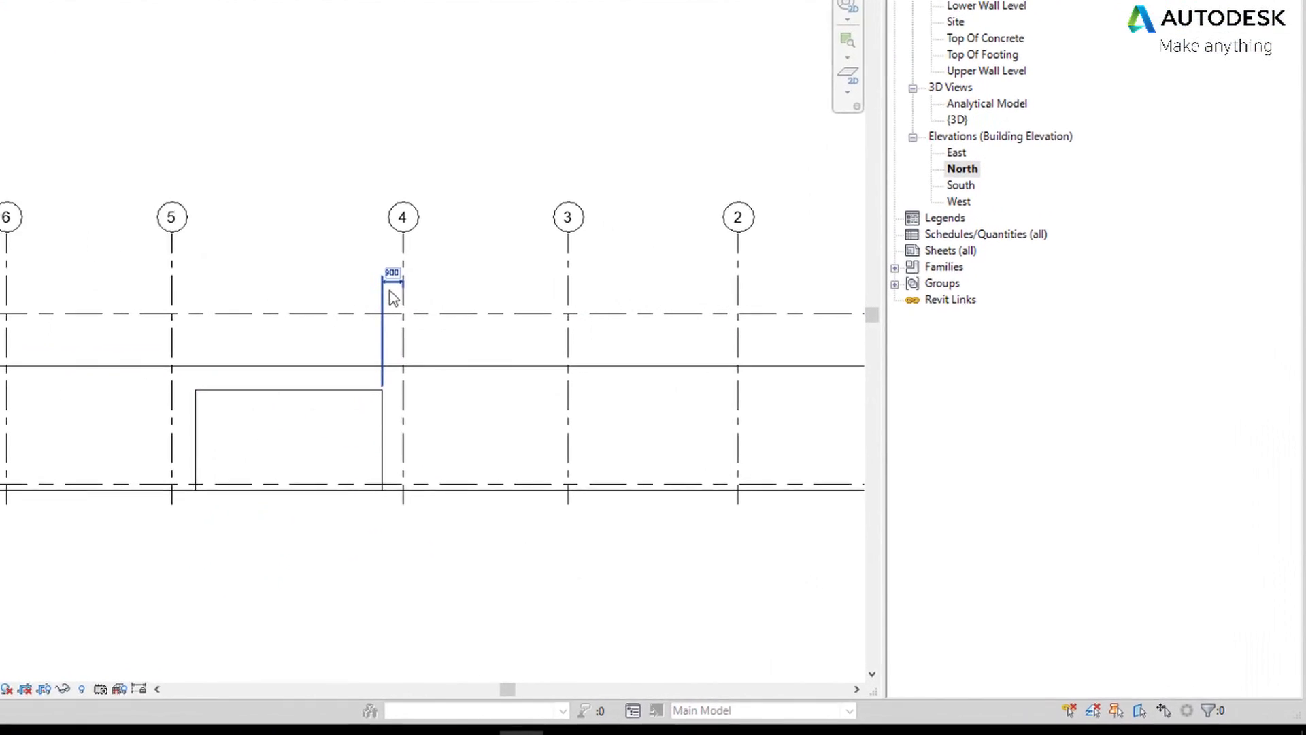
pyautogui.click(616, 377)
pyautogui.click(359, 187)
pyautogui.scroll(-1, 341, 196)
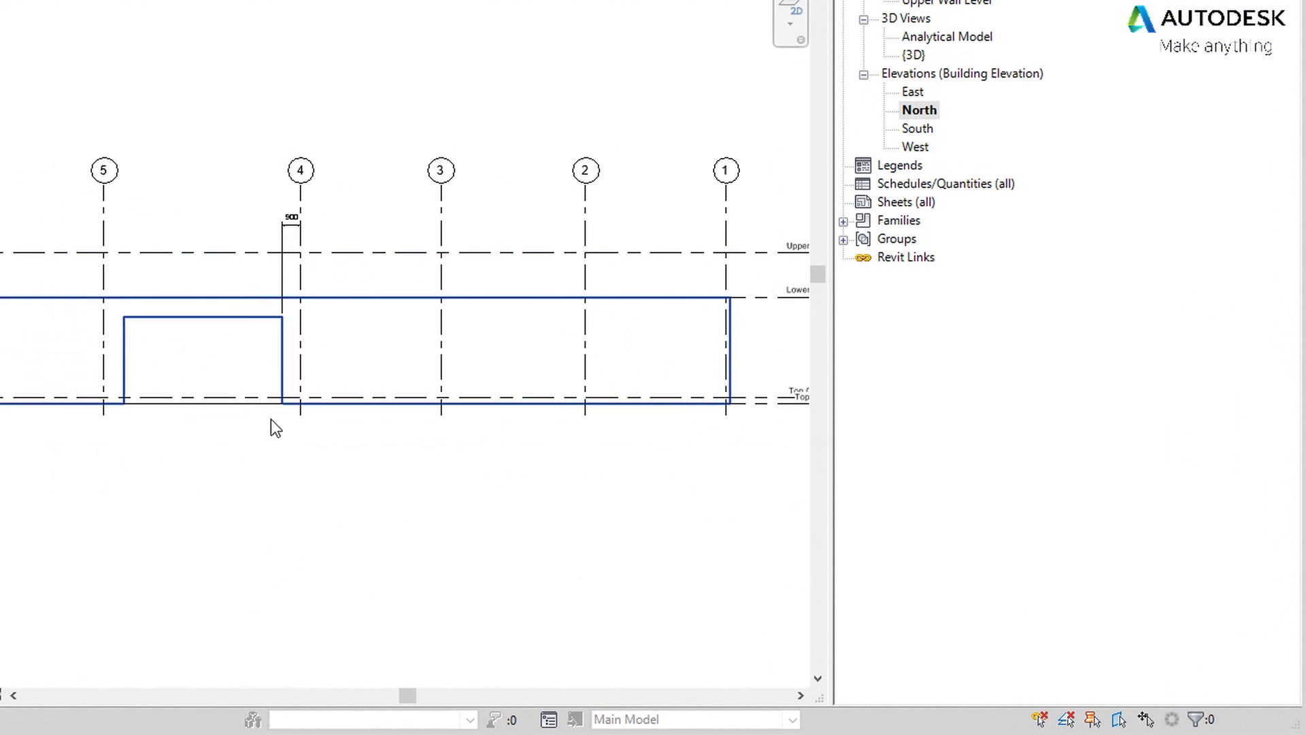